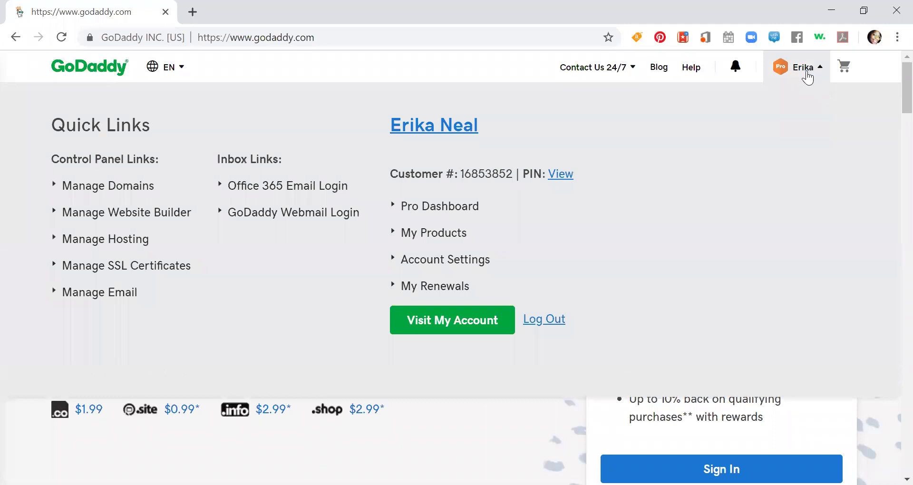
- Go to My Products in the GoDaddy account, dismissing the quick links menu
left_click(448, 238)
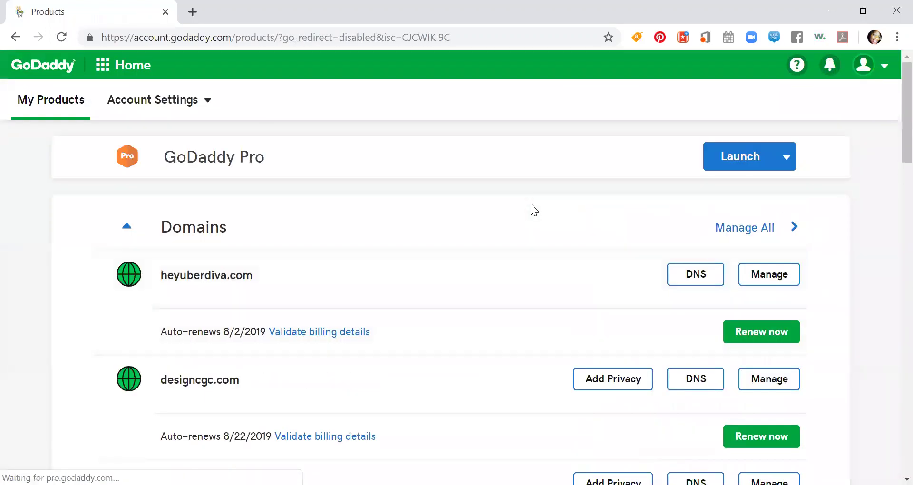
left_click(110, 71)
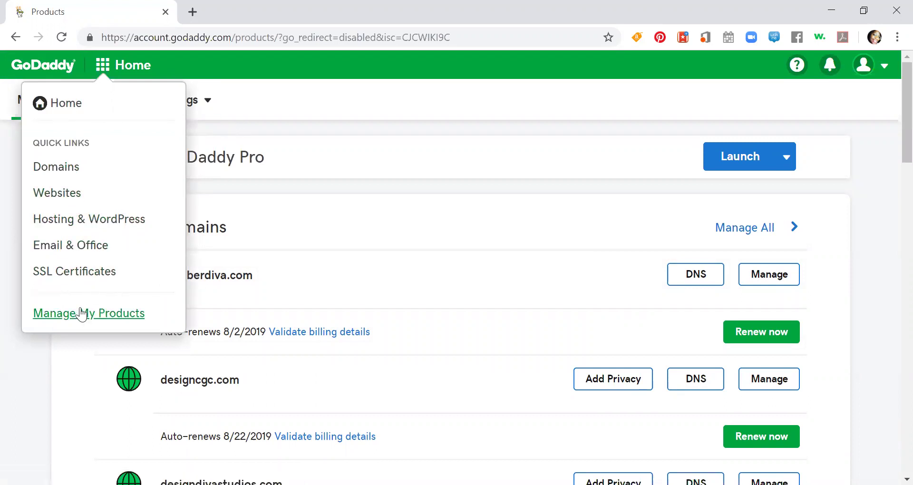
left_click(278, 125)
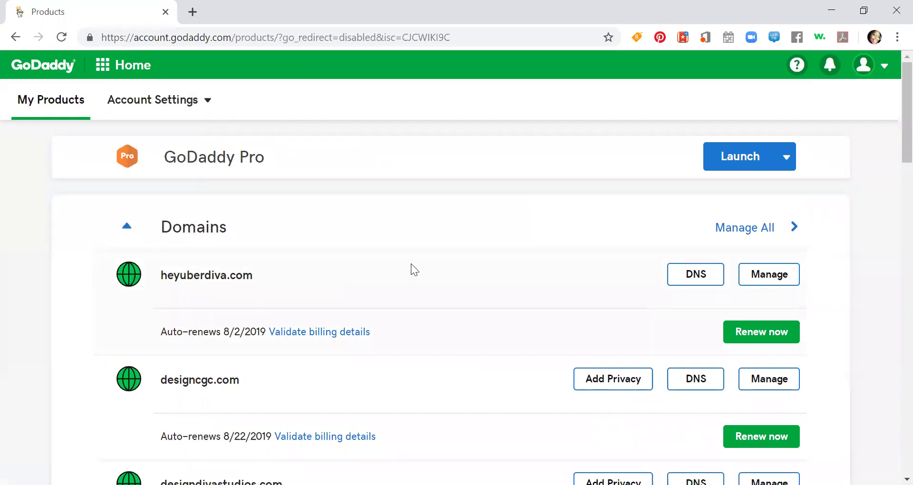
scroll(233, 262, "down", 8)
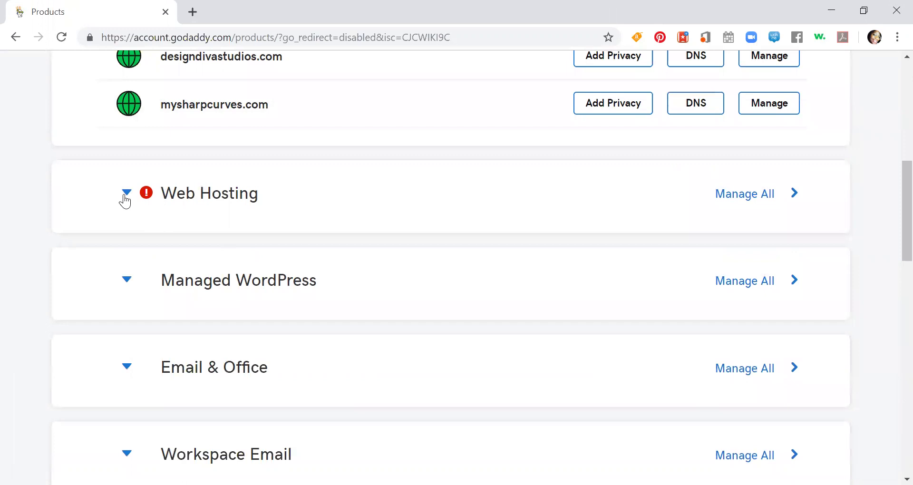
- Expand Managed WordPress and Web Hosting, then open the designcgc.com hosting plan
left_click(127, 282)
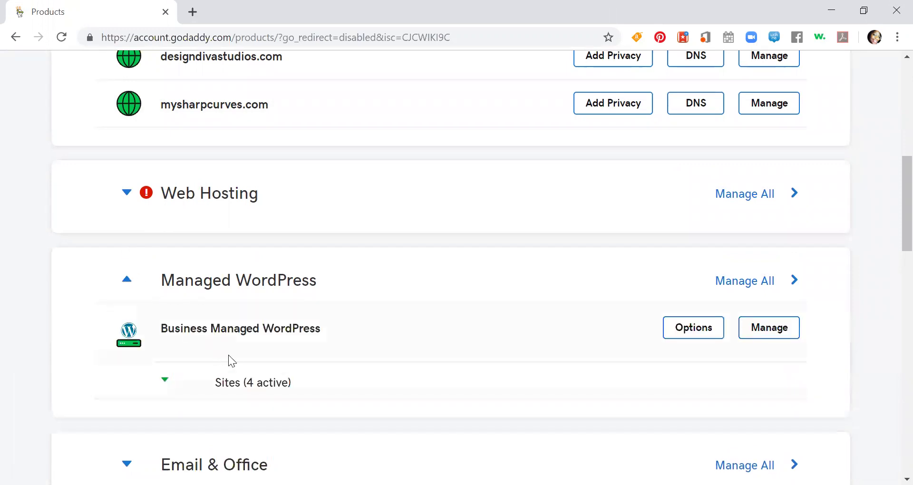
left_click(126, 192)
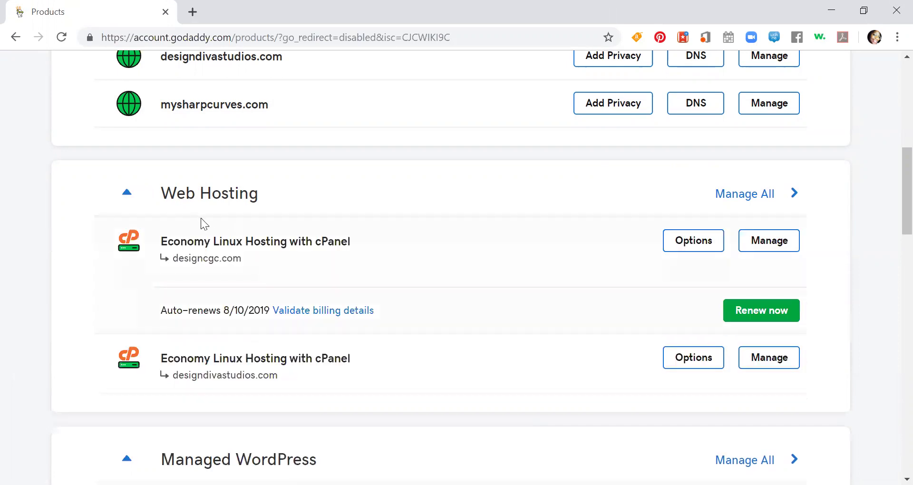
scroll(201, 218, "down", 3)
scroll(290, 256, "up", 3)
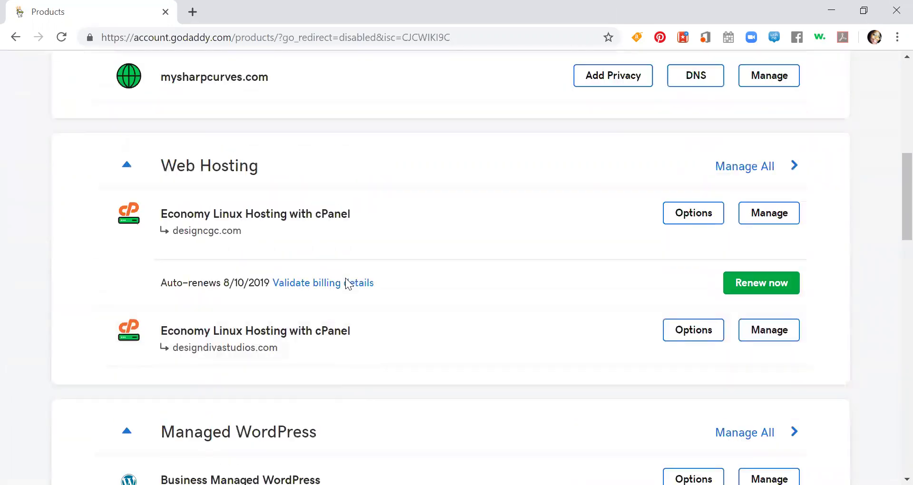
scroll(292, 250, "down", 4)
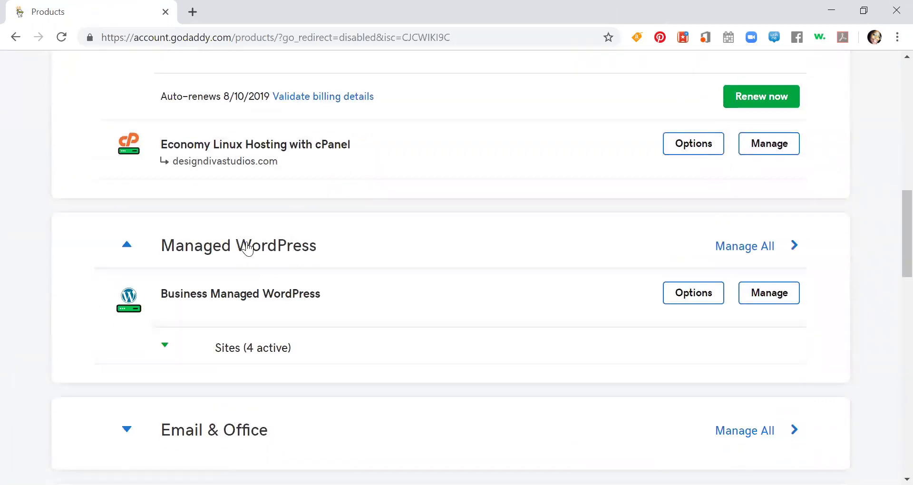
scroll(237, 219, "up", 3)
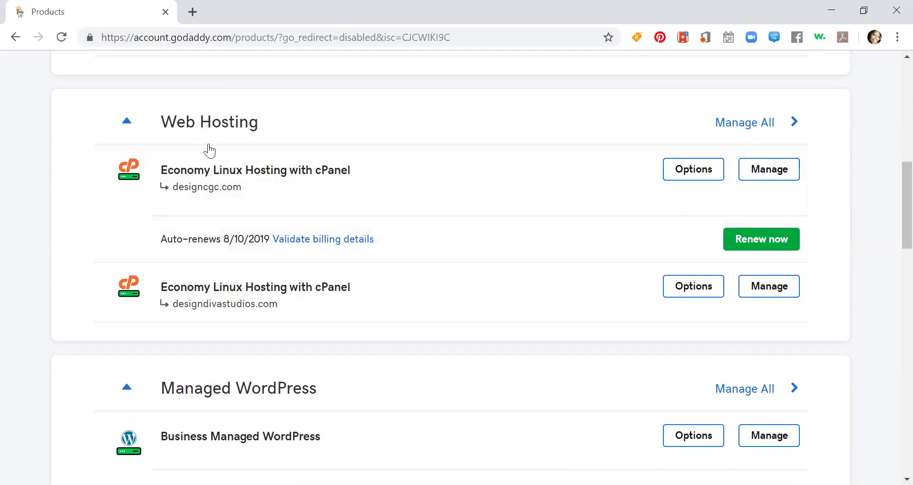
scroll(218, 148, "down", 1)
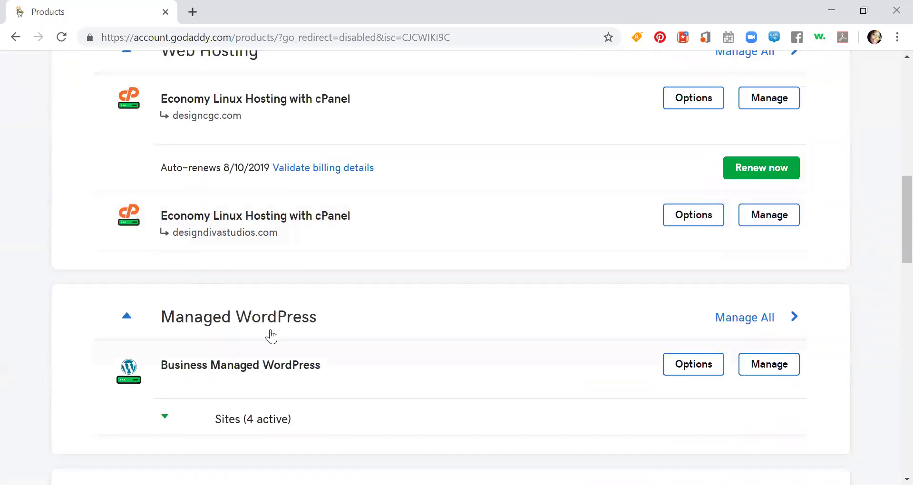
scroll(269, 336, "down", 2)
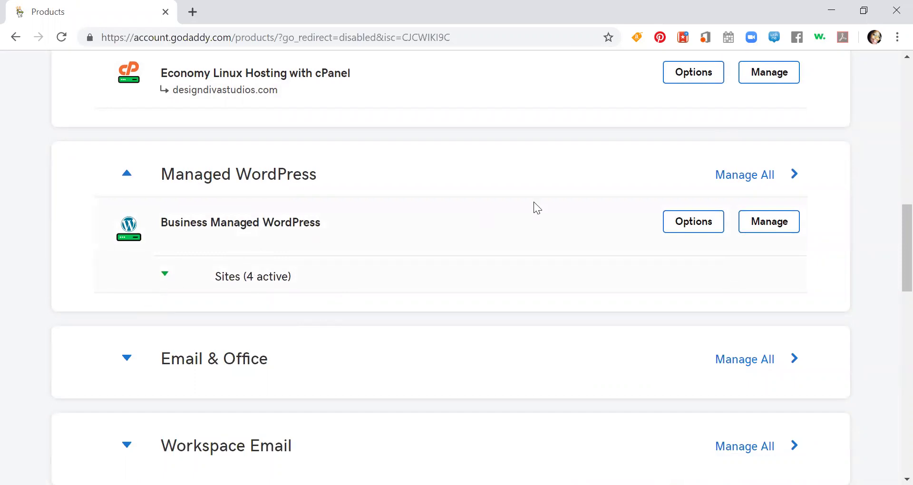
scroll(764, 218, "up", 3)
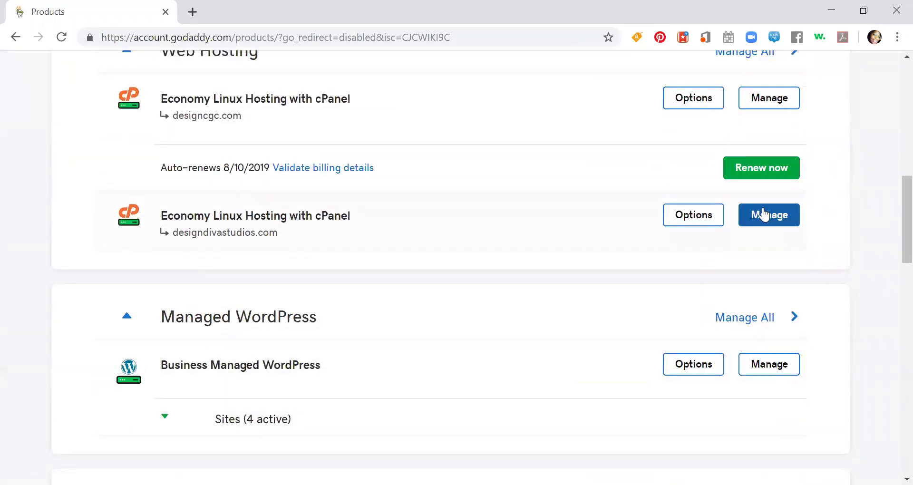
scroll(764, 214, "up", 1)
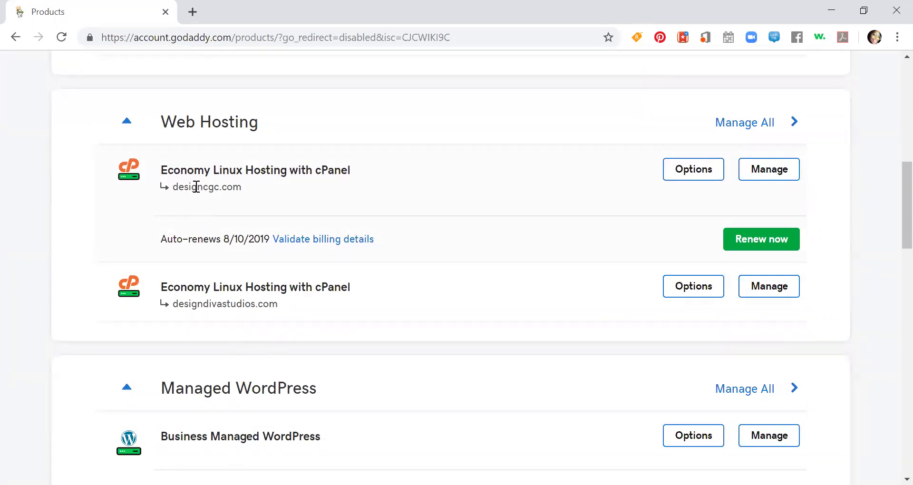
left_click(786, 176)
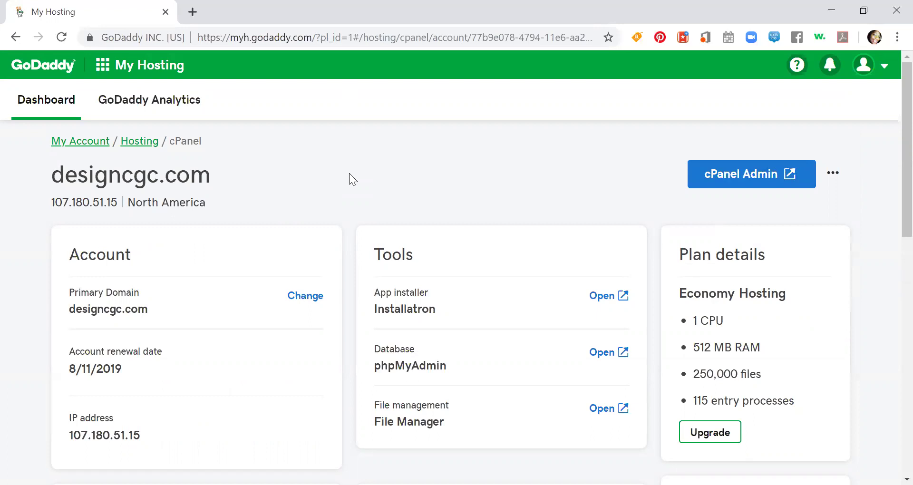
- Launch the Installatron app installer from the designcgc.com Economy Hosting dashboard
scroll(336, 160, "down", 2)
scroll(336, 162, "up", 2)
scroll(403, 167, "down", 2)
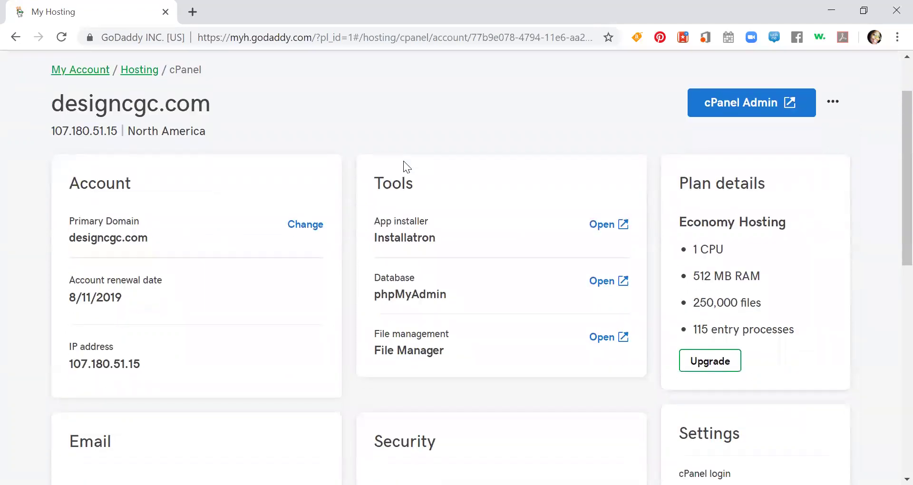
scroll(403, 162, "down", 5)
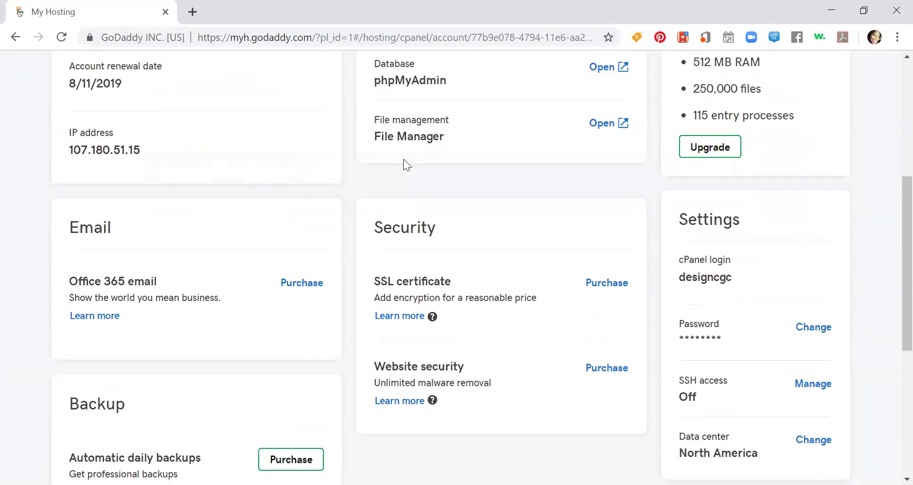
scroll(404, 159, "up", 6)
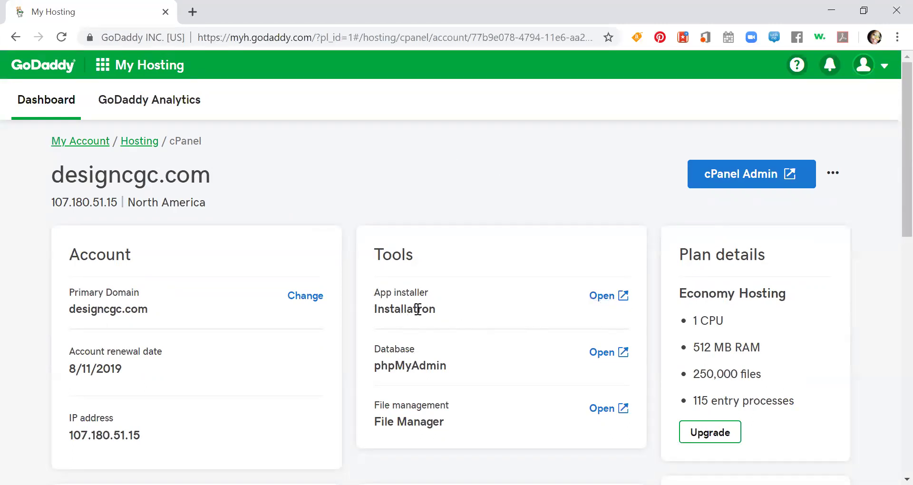
left_click_drag(374, 292, 429, 295)
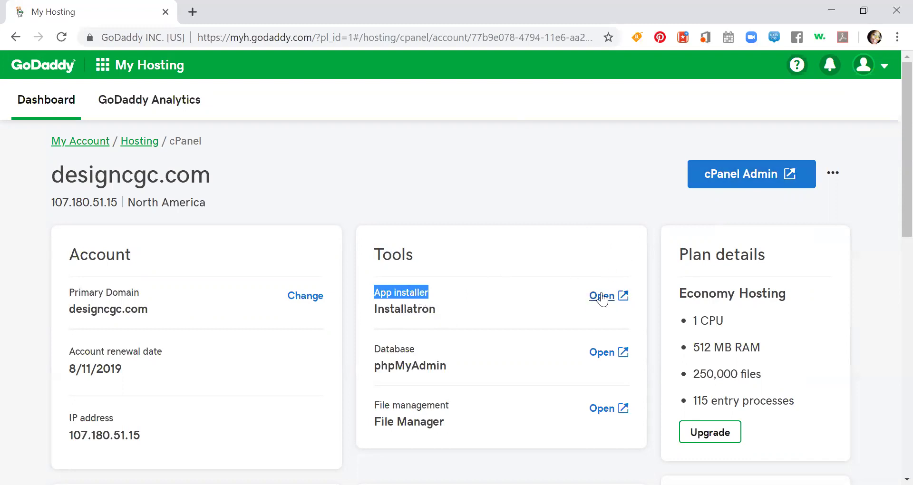
left_click(601, 296)
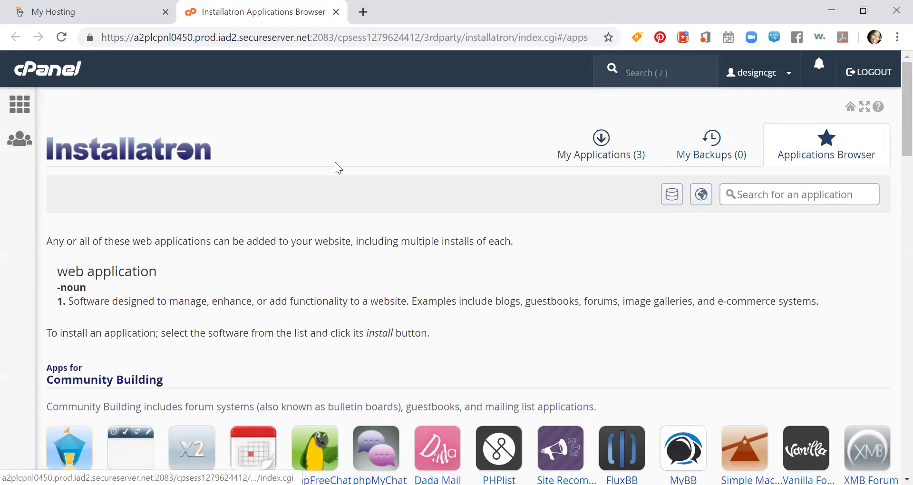
- Open the WordPress application page from Installatron's Content Management list
scroll(336, 162, "down", 3)
scroll(328, 152, "up", 3)
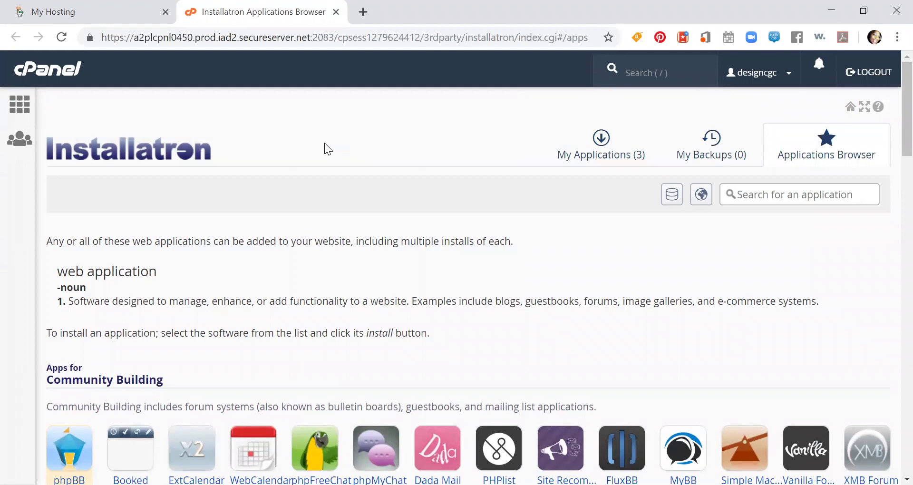
scroll(322, 143, "down", 6)
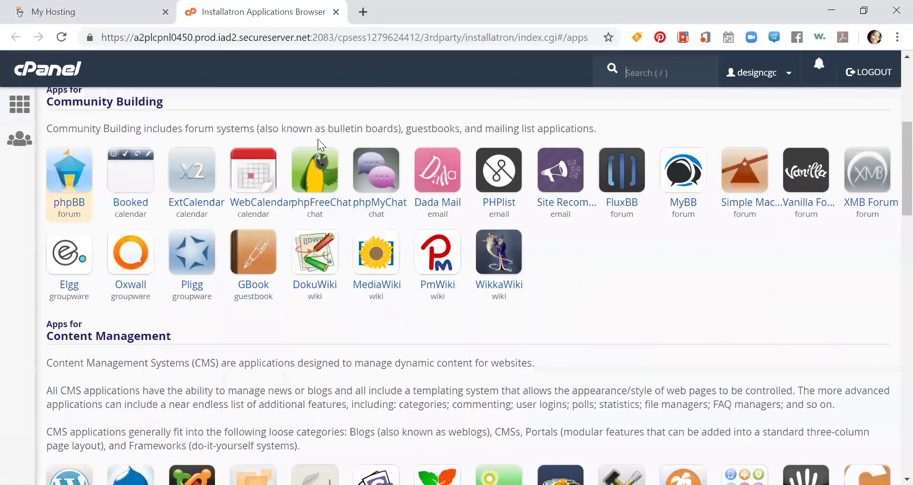
scroll(217, 192, "down", 3)
scroll(217, 186, "down", 3)
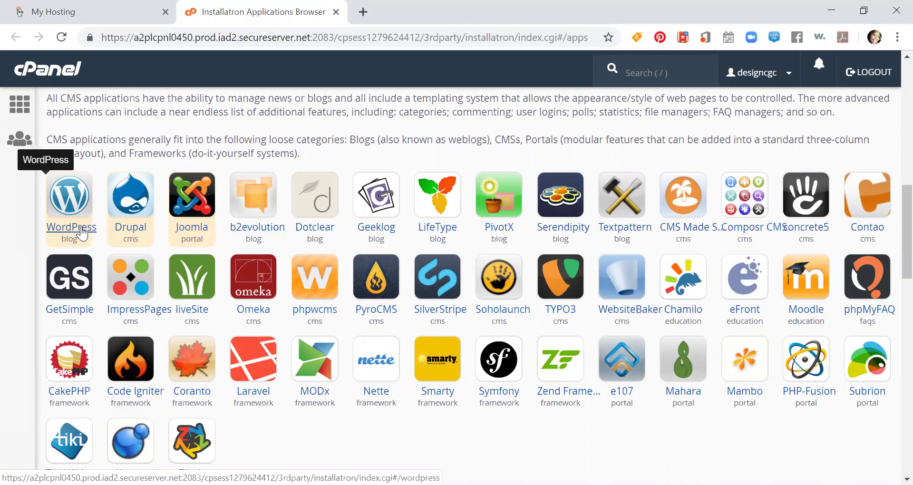
left_click(81, 228)
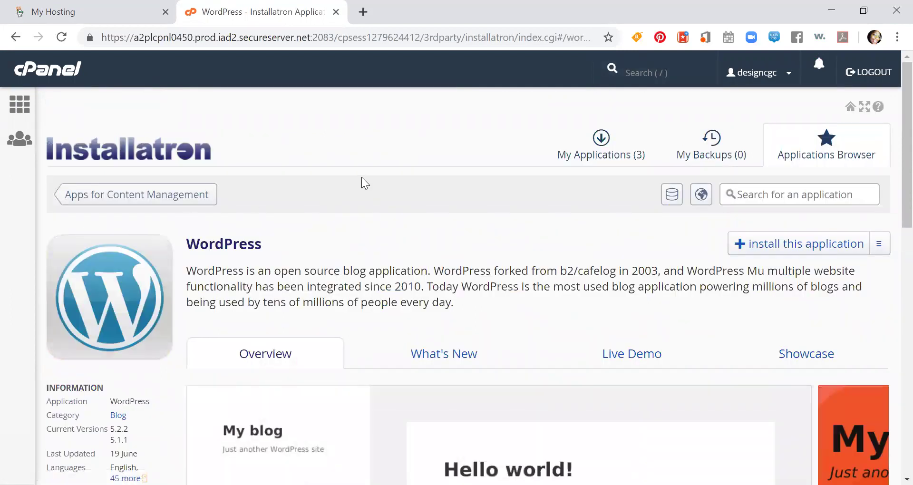
- Start the WordPress installation from its application page
scroll(361, 177, "down", 9)
scroll(356, 178, "down", 5)
scroll(351, 169, "up", 14)
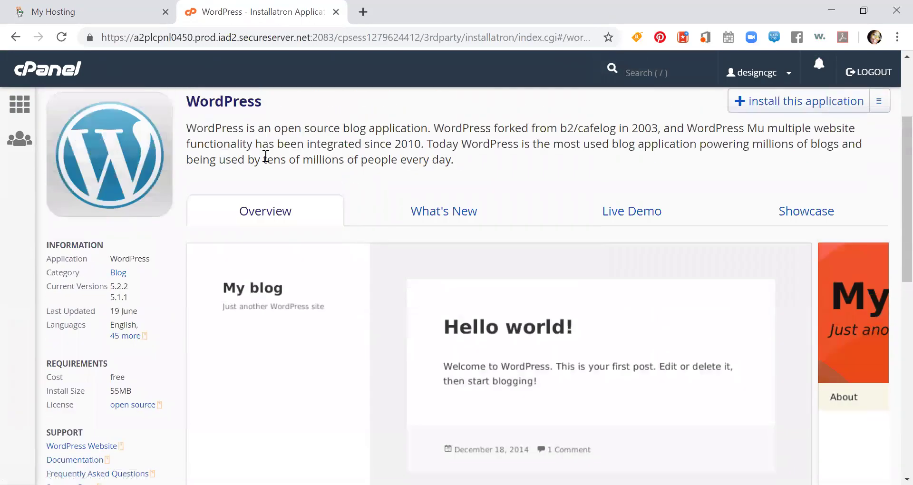
scroll(261, 157, "up", 3)
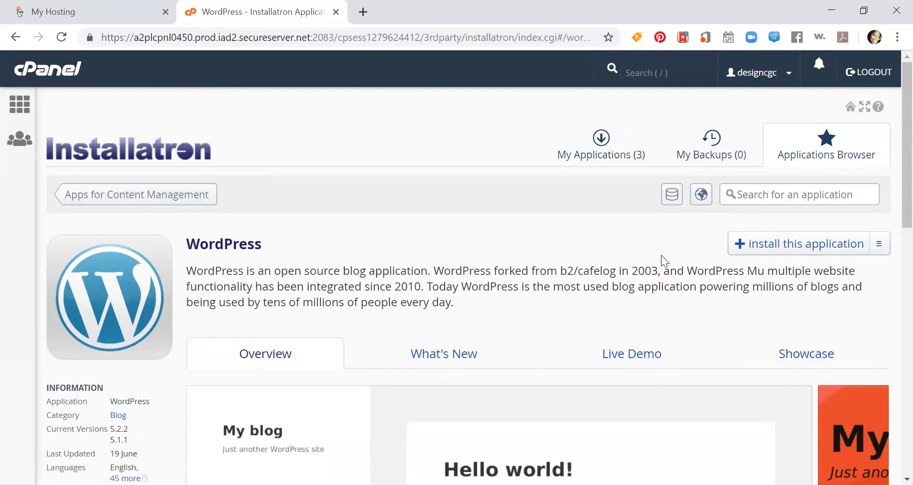
left_click(777, 247)
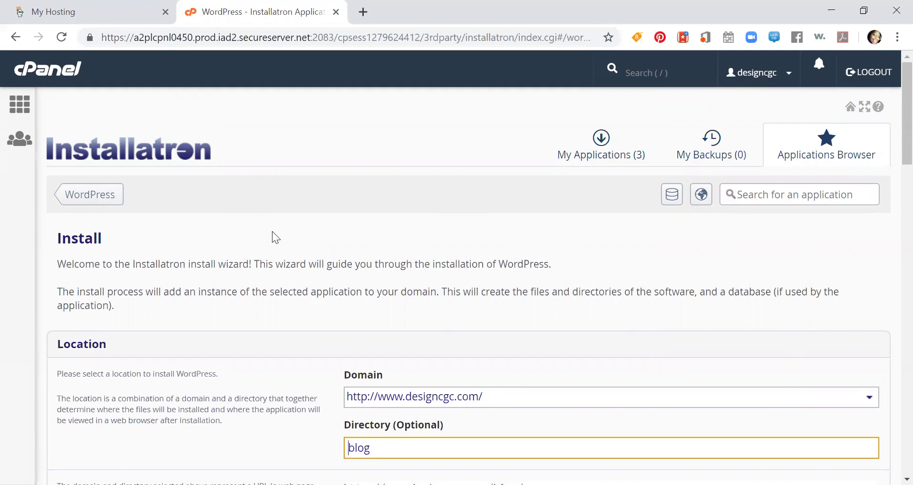
- Change the install Directory field from blog to wpsuccess
scroll(271, 234, "down", 1)
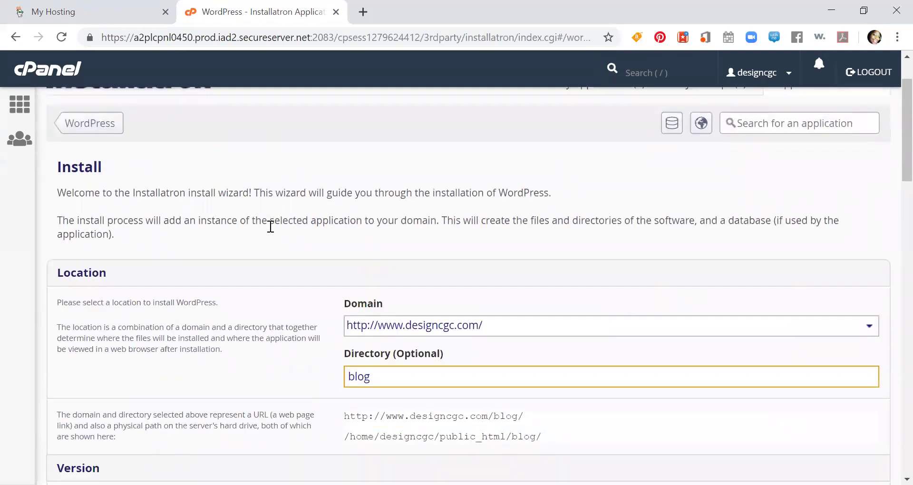
scroll(270, 227, "down", 2)
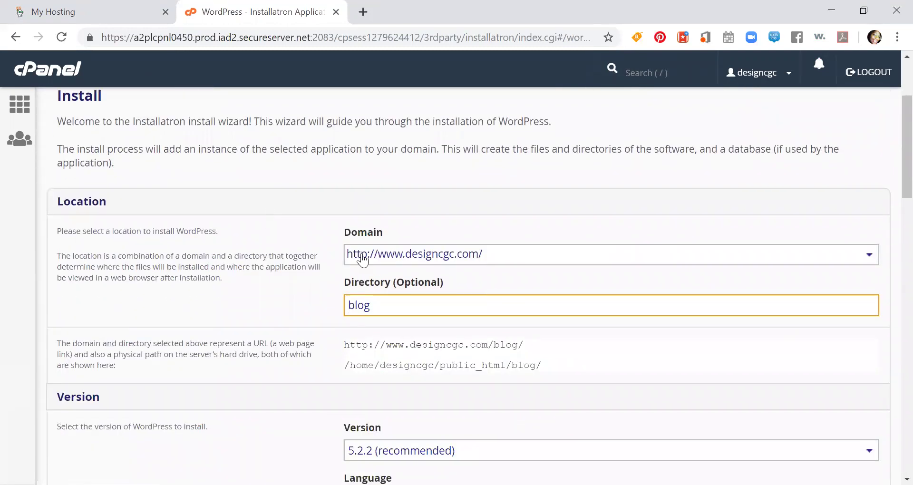
scroll(193, 189, "up", 3)
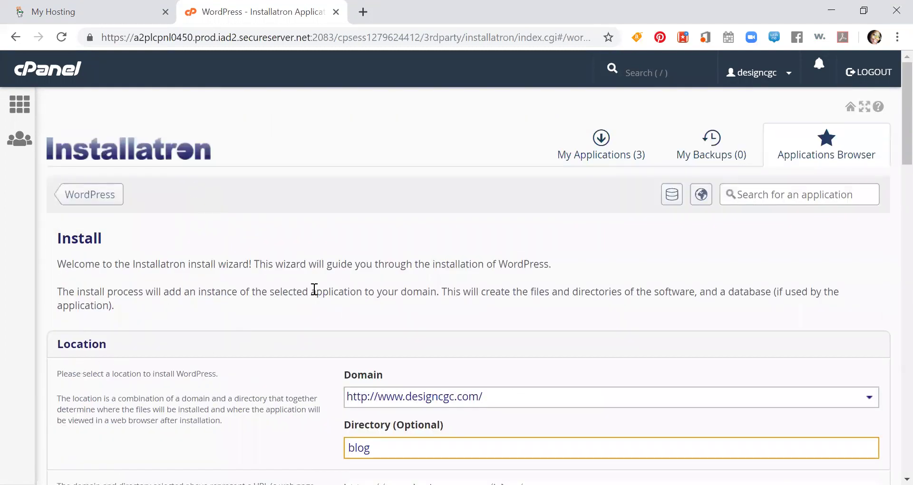
scroll(315, 288, "down", 3)
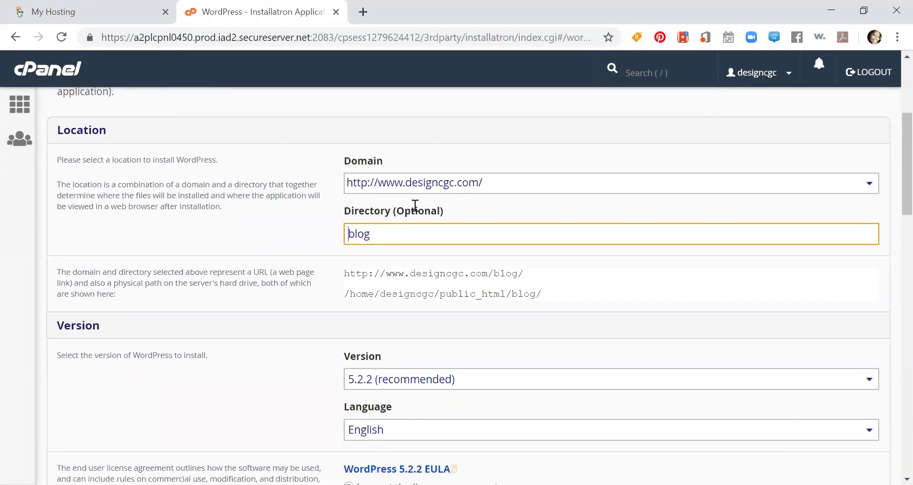
double_click(367, 234)
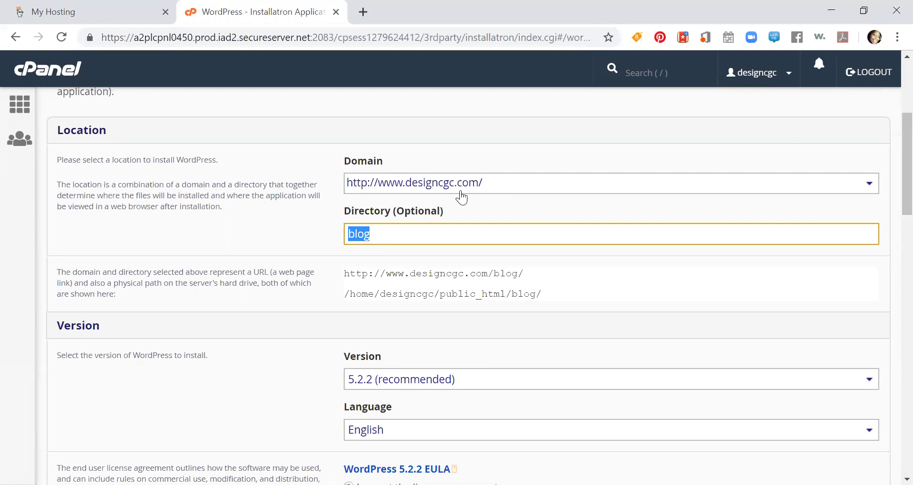
key("BackSpace")
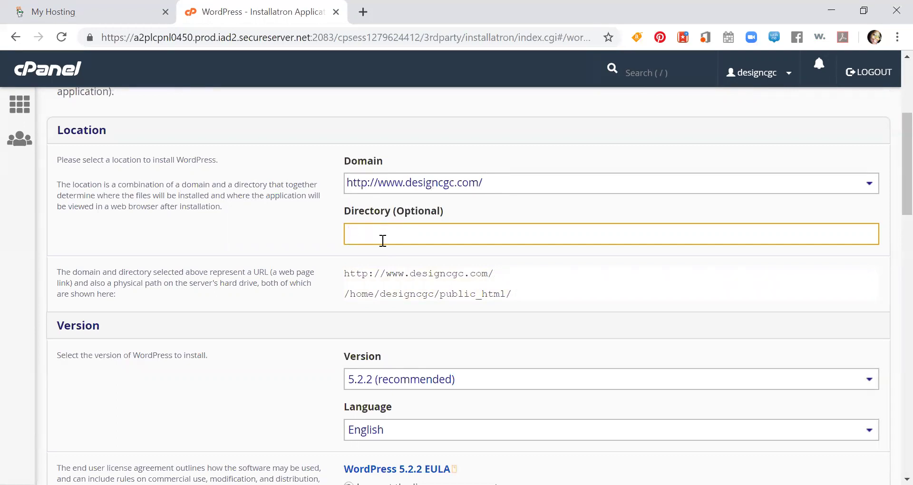
type("wpsuccess")
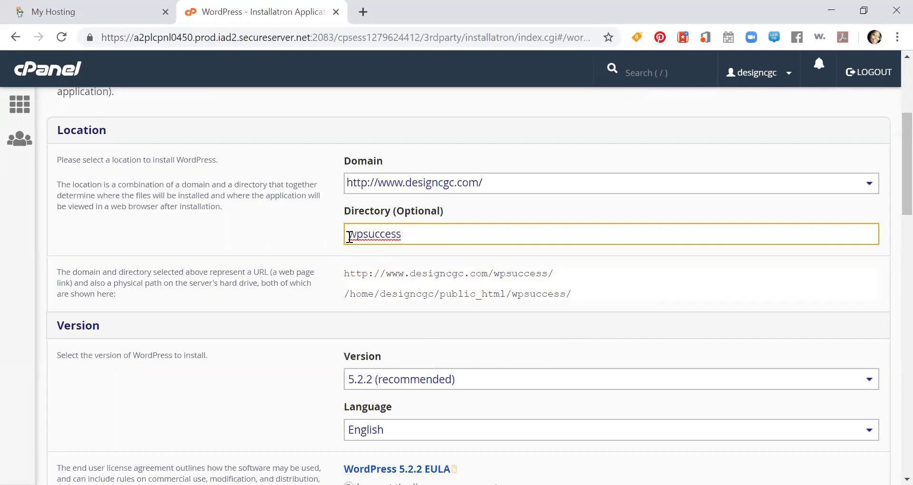
scroll(349, 245, "down", 3)
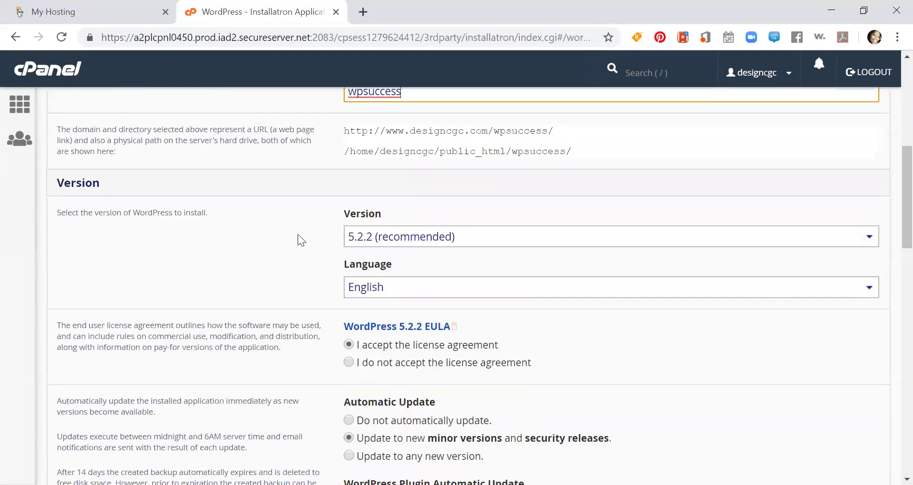
scroll(443, 224, "down", 3)
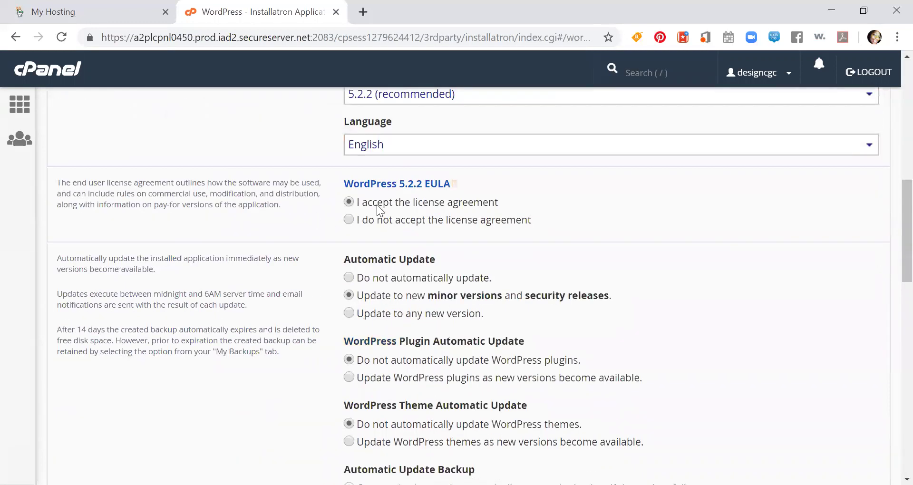
scroll(377, 209, "down", 2)
scroll(379, 210, "down", 2)
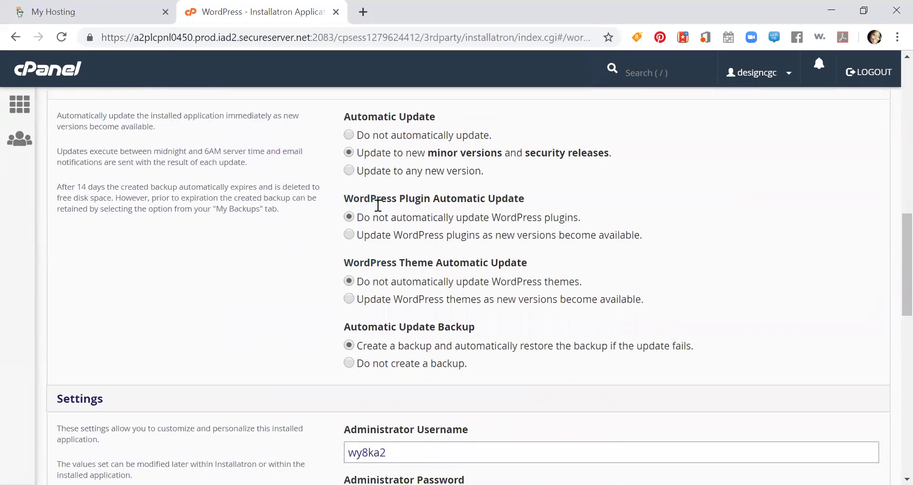
scroll(378, 206, "down", 2)
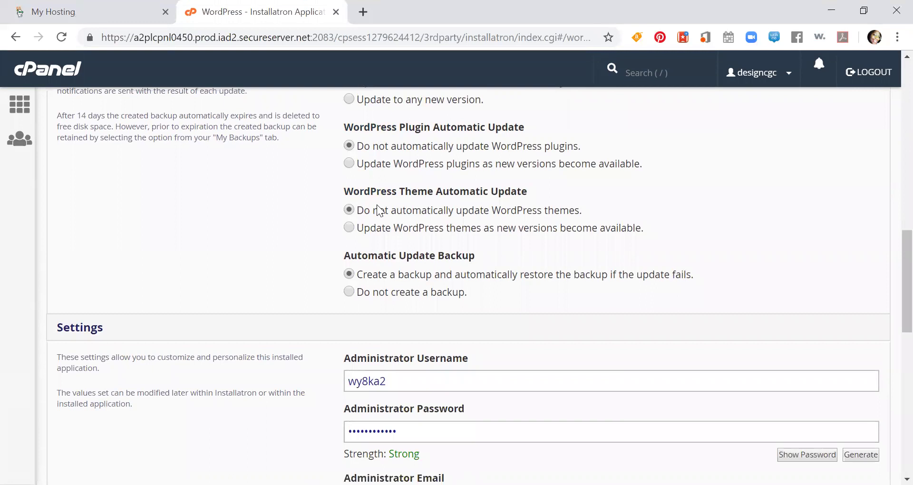
scroll(358, 114, "up", 5)
scroll(360, 125, "down", 3)
scroll(389, 301, "down", 2)
scroll(371, 282, "down", 2)
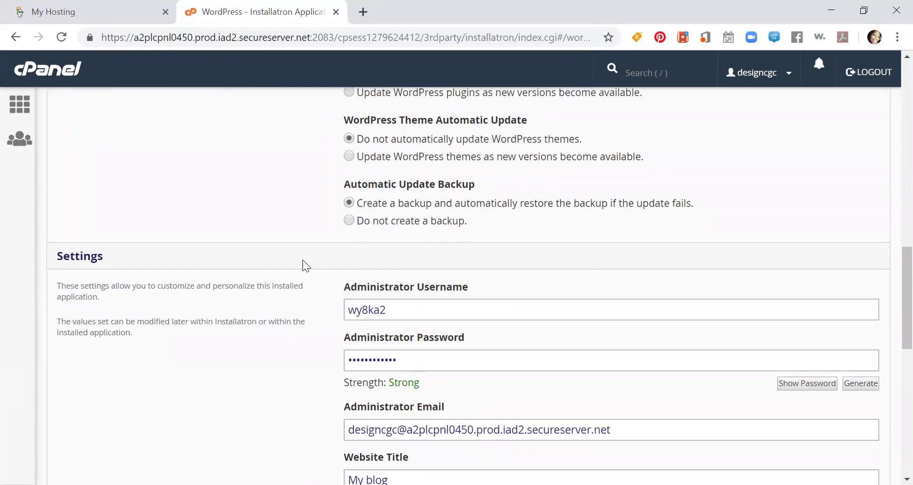
scroll(292, 239, "down", 3)
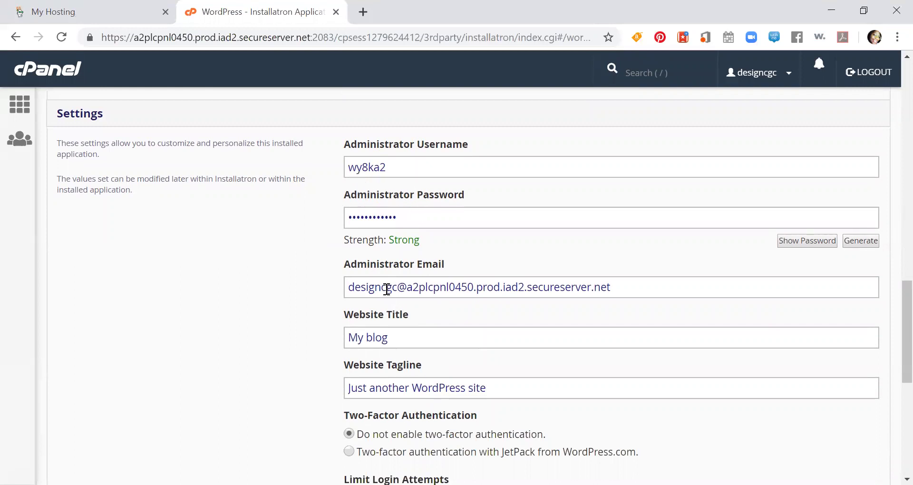
- Replace the generated administrator username and password with the owner's own
double_click(367, 168)
type("erikatneal")
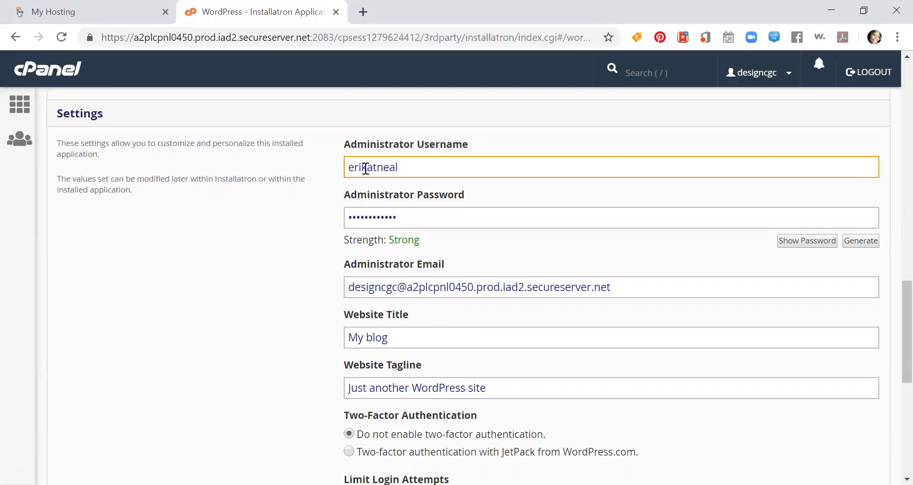
key("Tab")
type("*************")
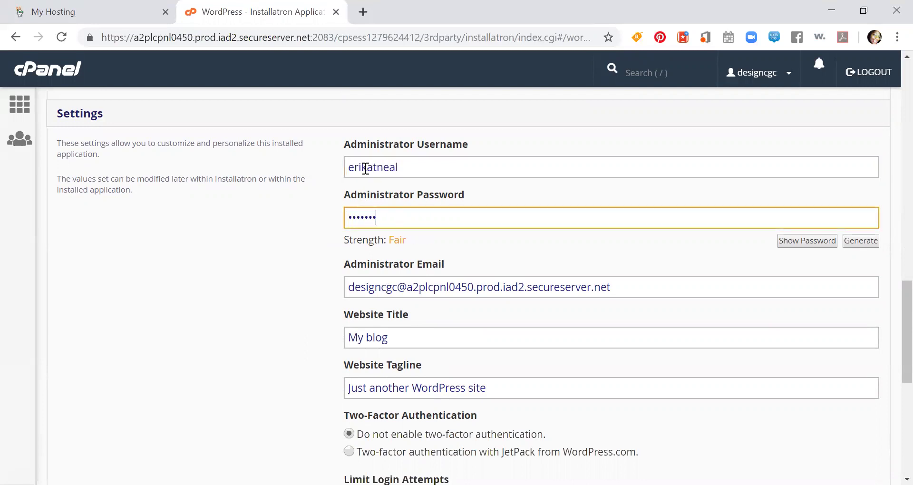
type("*")
- Replace the default administrator email with the owner's address
triple_click(368, 292)
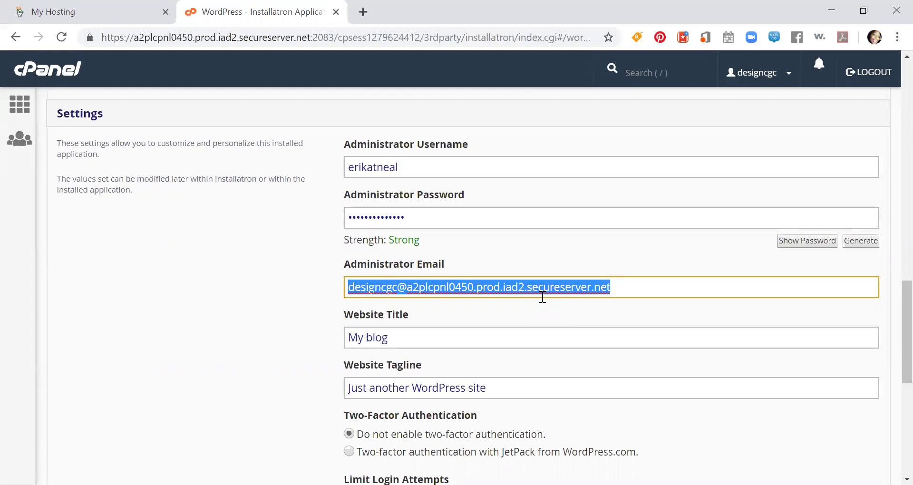
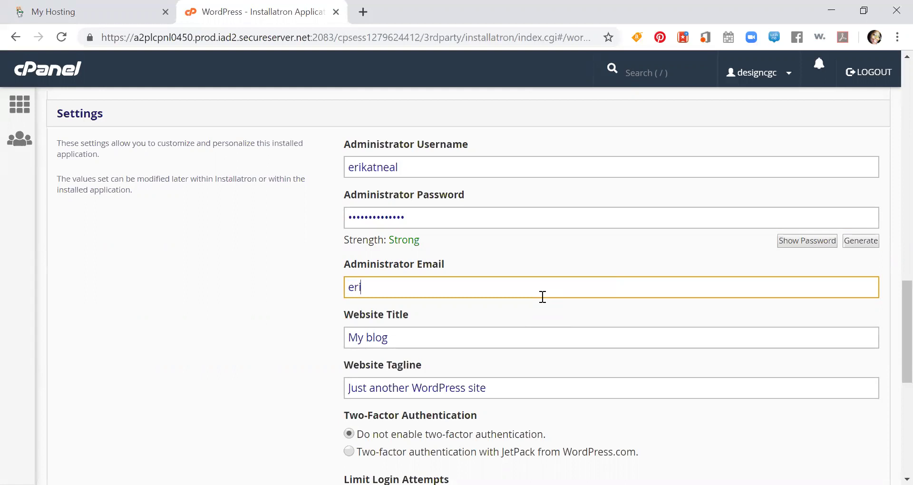
left_click(363, 340)
triple_click(363, 341)
- Set the website title to a WordPress Training name with the owner's name and hashtag
scroll(463, 337, "up", 1)
scroll(463, 337, "down", 1)
type("WordPress Rocks")
key("BackSpace")
key("BackSpace")
key("BackSpace")
key("BackSpace")
key("BackSpace")
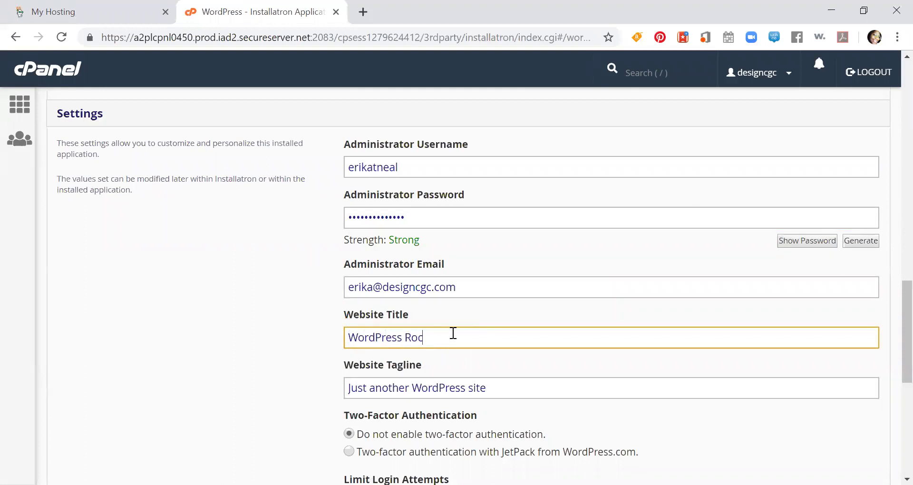
type("Training with Erika #ThDes")
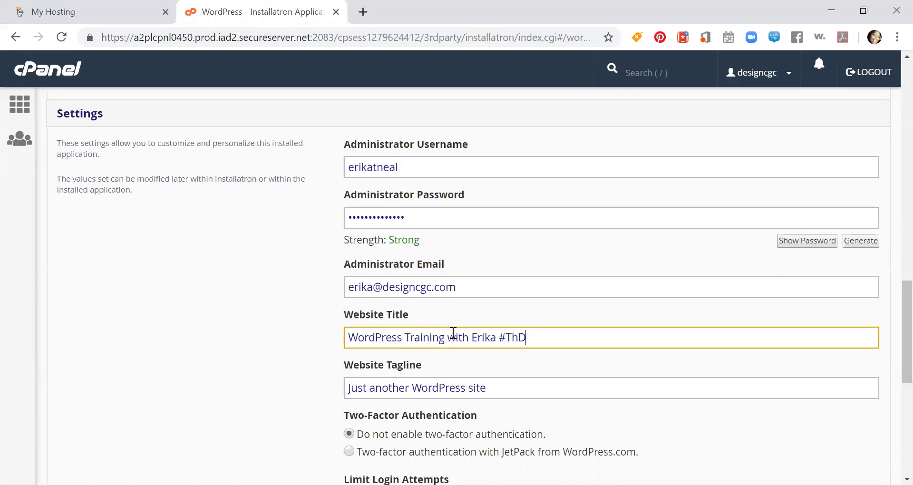
key("BackSpace")
key("BackSpace")
key("BackSpace")
type("eDesignDiva")
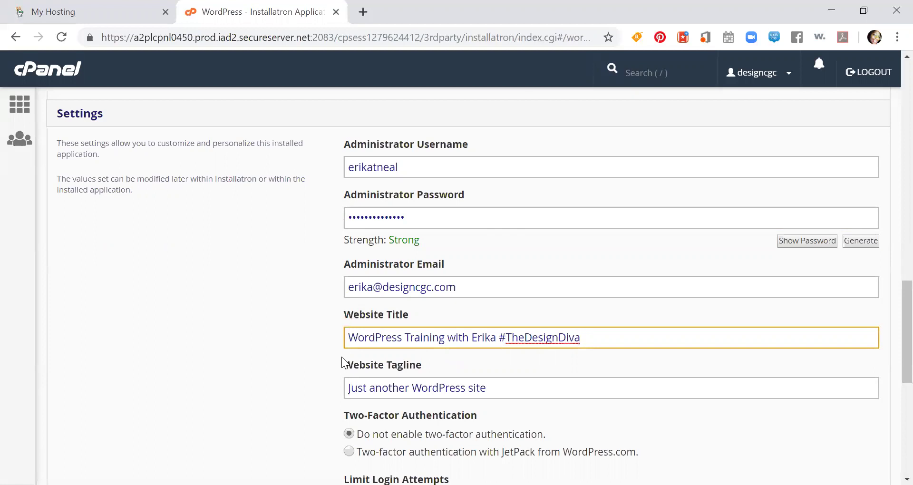
- Set the website tagline to 'Revealing the Splendor of Your Brand'
left_click(385, 392)
double_click(383, 394)
left_click_drag(485, 389, 347, 380)
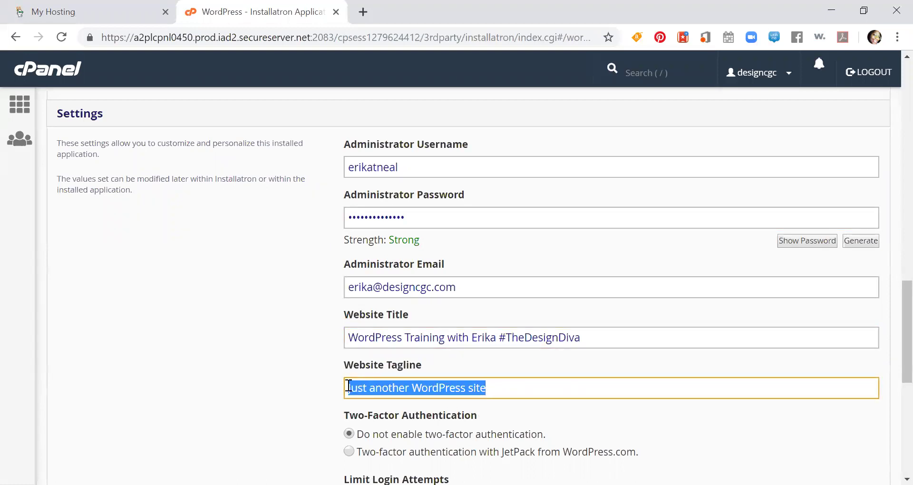
type("Revealing")
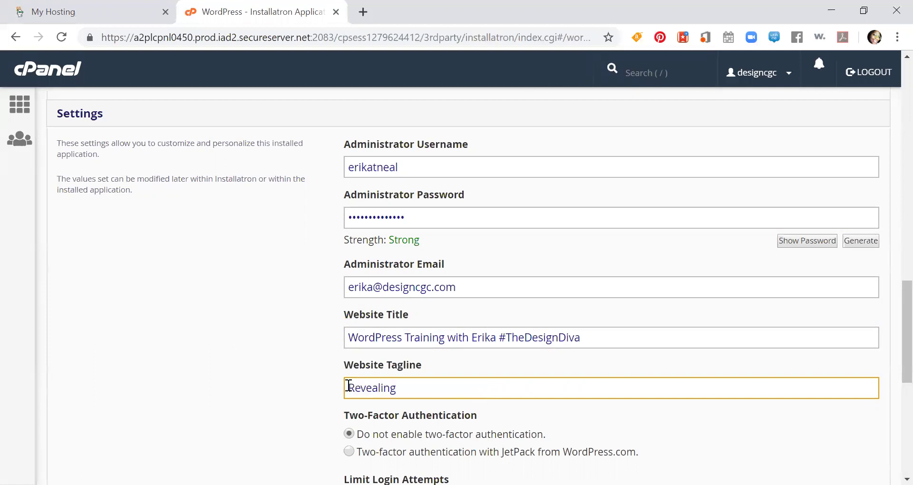
type(" the Splendor of Your Band")
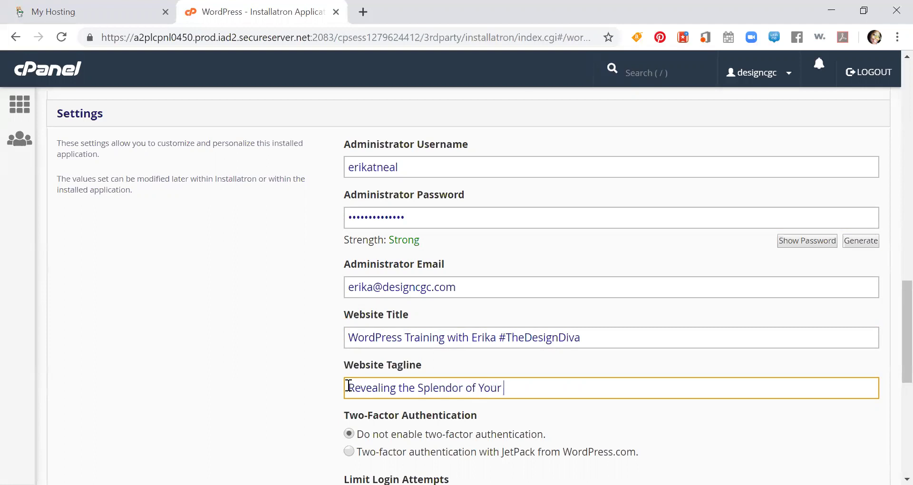
key("BackSpace")
key("BackSpace")
key("BackSpace")
type("rand")
scroll(332, 309, "down", 4)
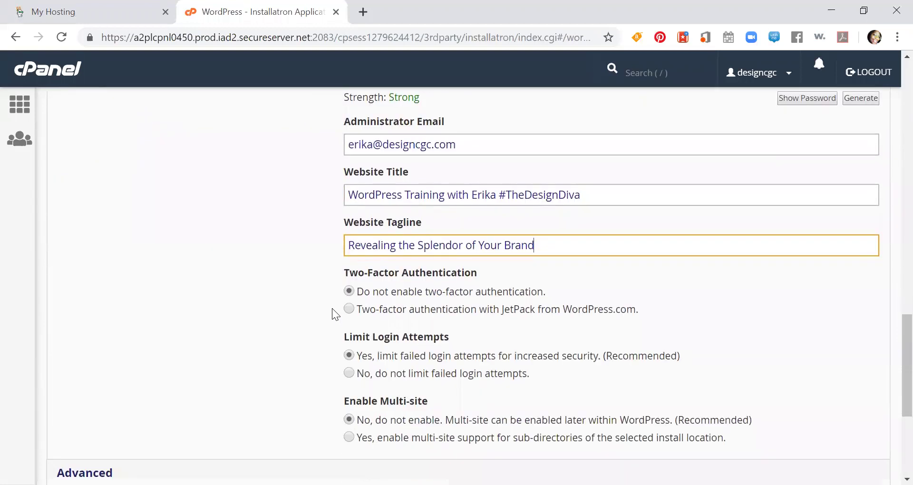
scroll(329, 300, "down", 2)
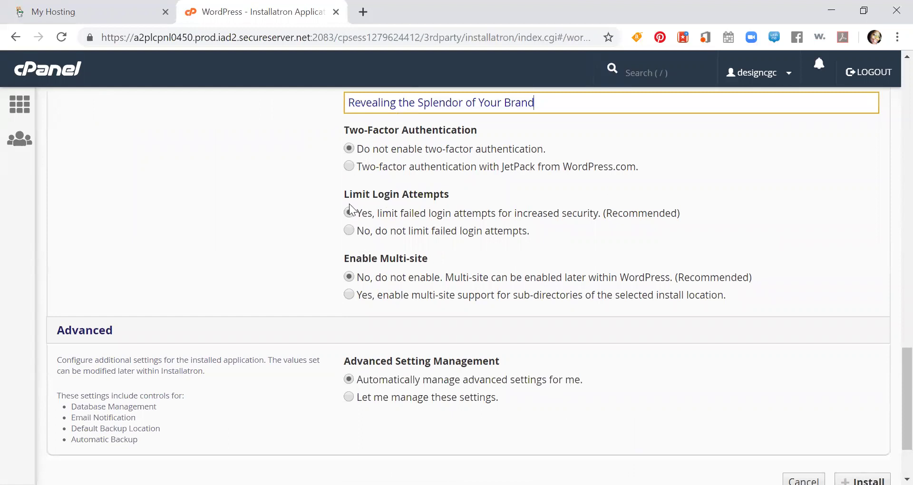
left_click_drag(350, 195, 436, 188)
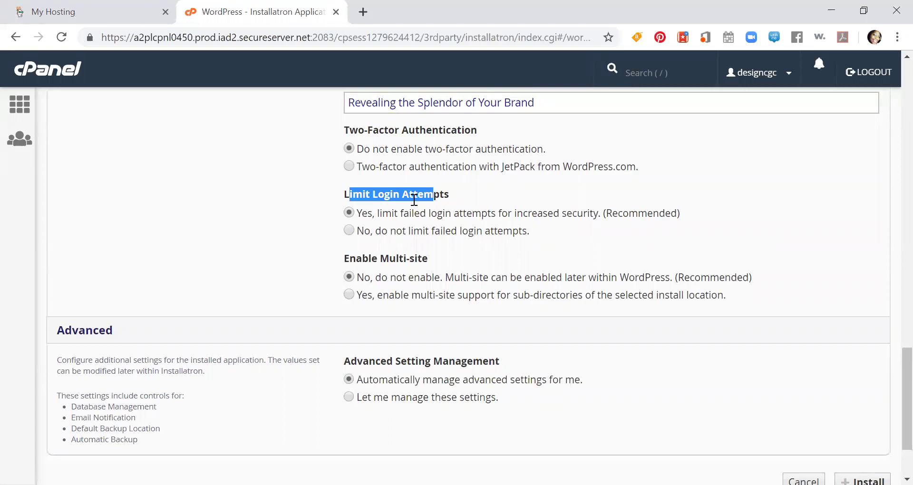
left_click(328, 212)
scroll(326, 207, "down", 2)
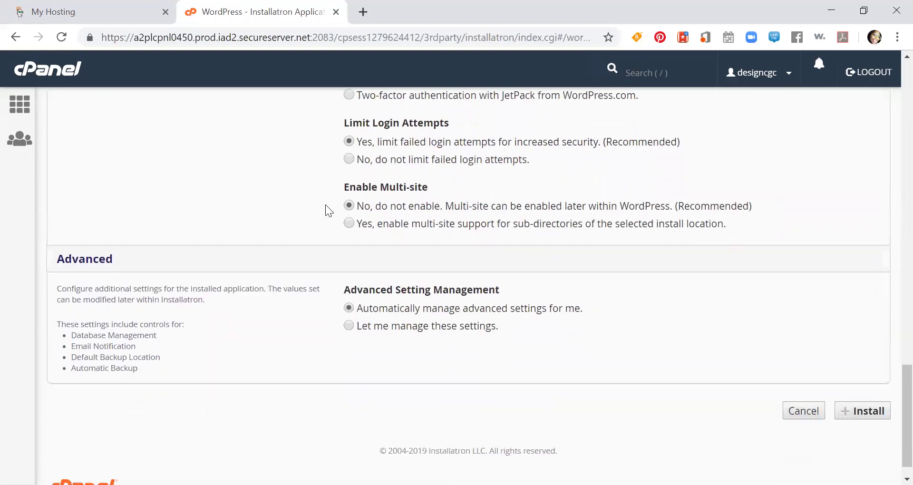
scroll(326, 210, "down", 1)
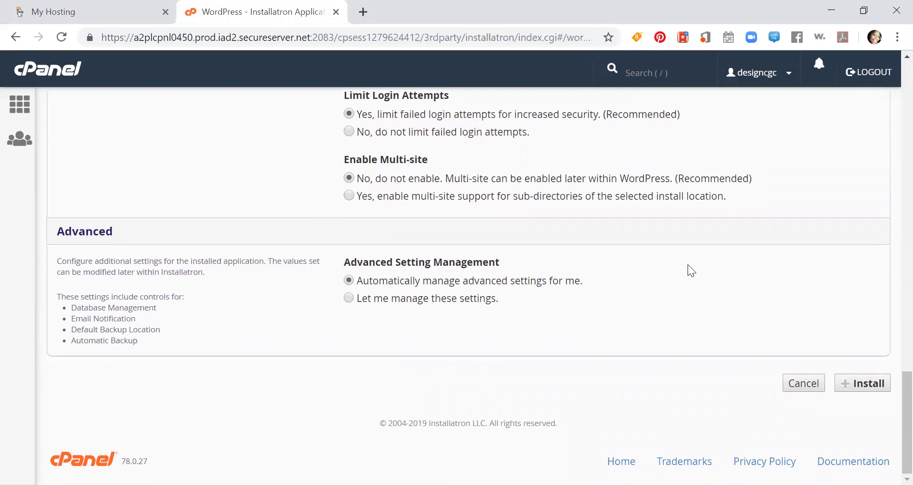
scroll(713, 269, "up", 20)
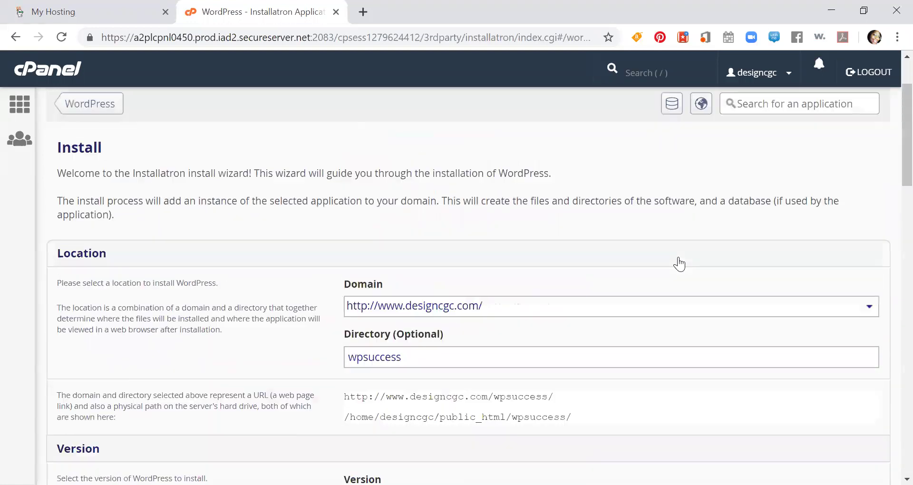
scroll(679, 258, "down", 15)
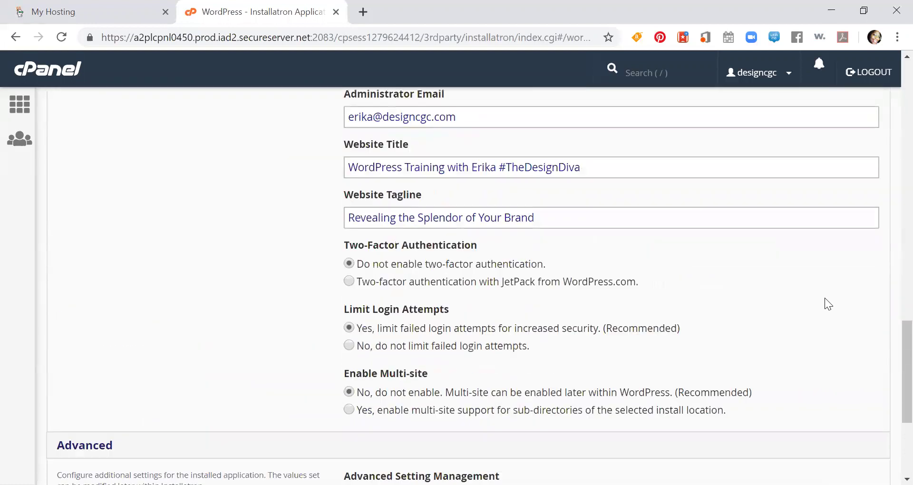
scroll(818, 305, "down", 3)
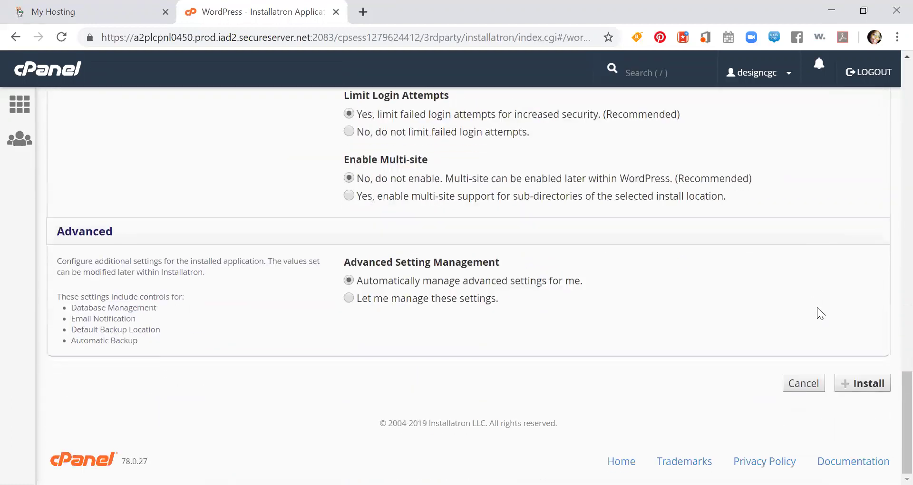
- Run the WordPress install and wait for the wpsuccess site to appear in My Applications
left_click(859, 384)
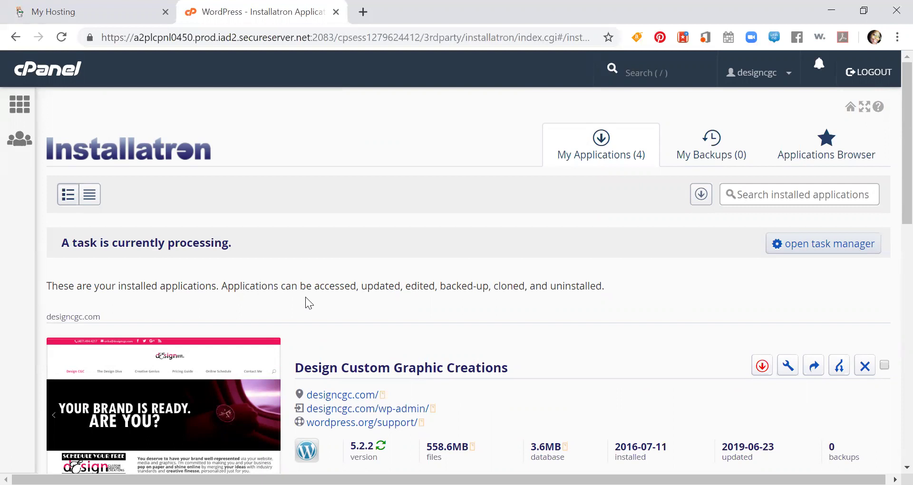
scroll(305, 297, "down", 15)
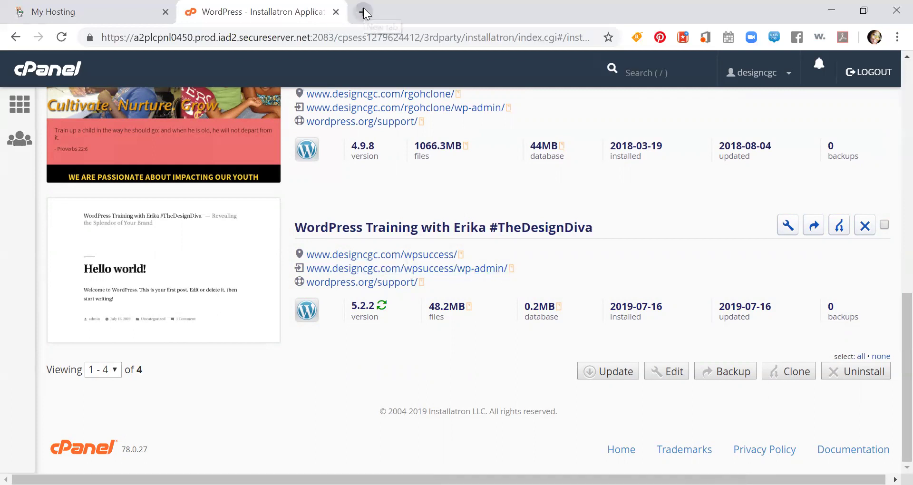
- Open a new tab and try pasting the copied wp-admin link, clearing the wrong address
left_click(364, 12)
left_click(248, 9)
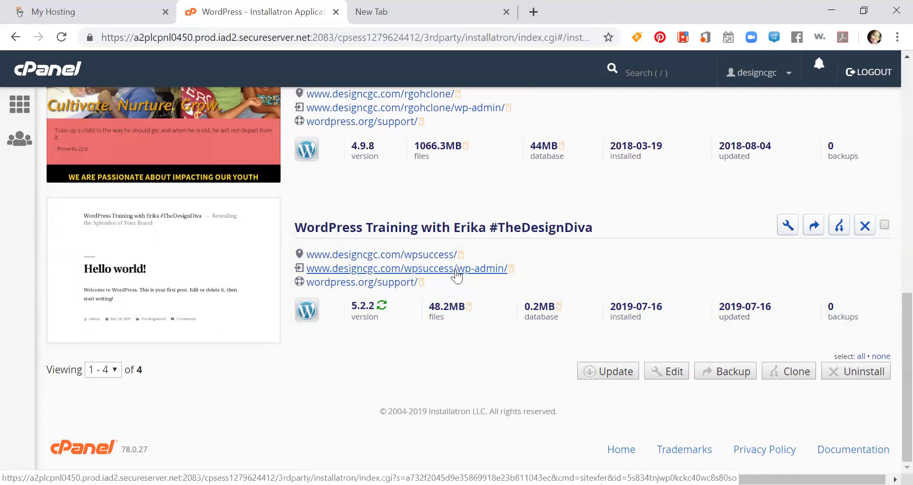
right_click(478, 270)
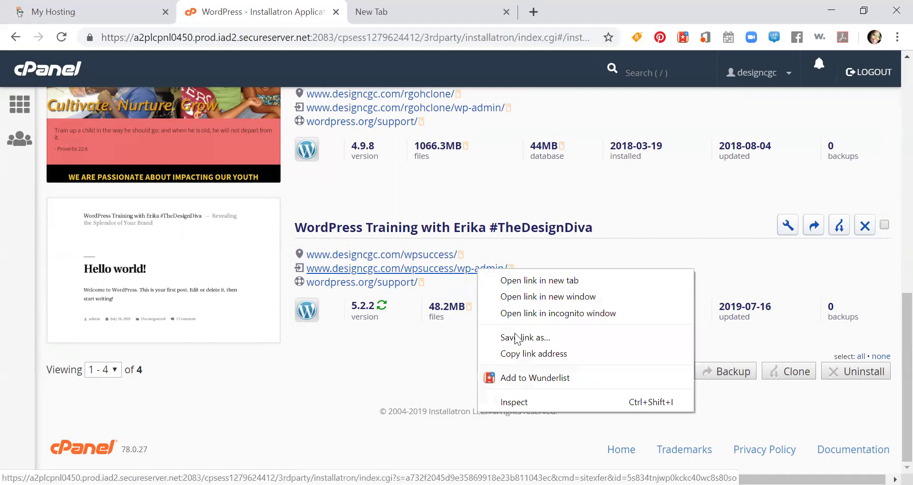
left_click(517, 355)
left_click(374, 13)
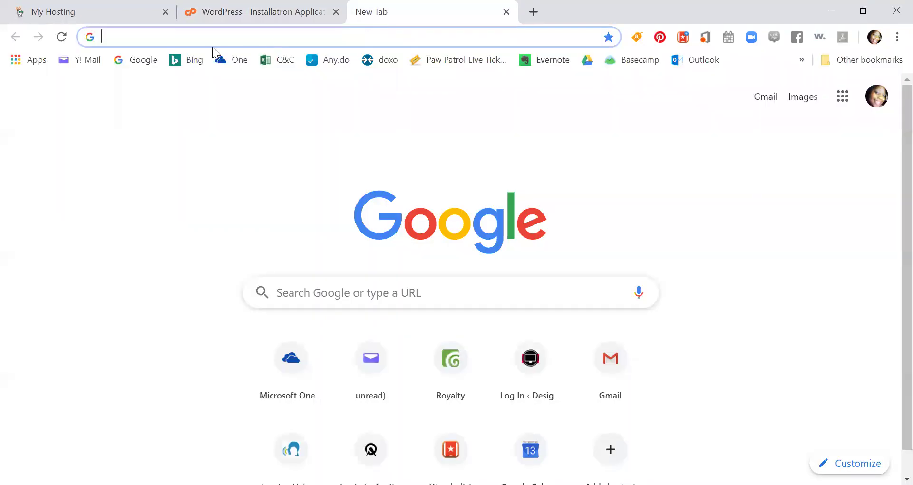
key("ctrl+v")
key("ctrl+a")
key("BackSpace")
left_click(265, 11)
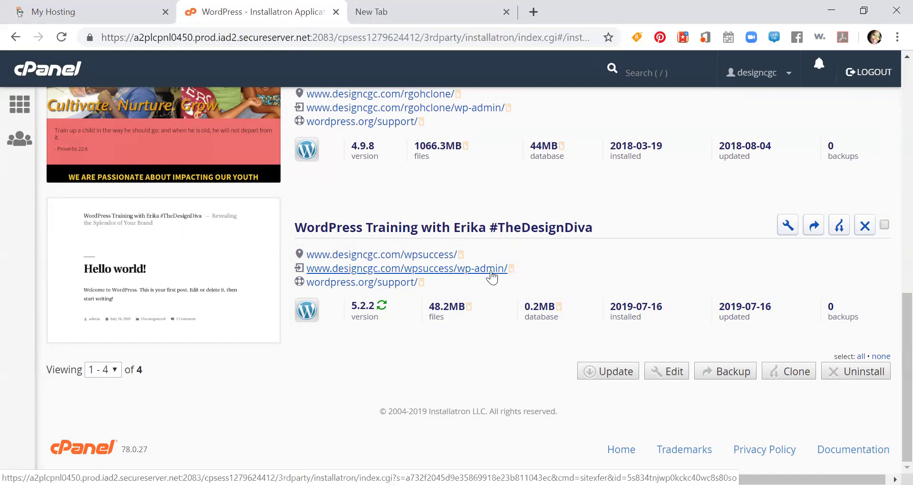
left_click_drag(306, 269, 503, 269)
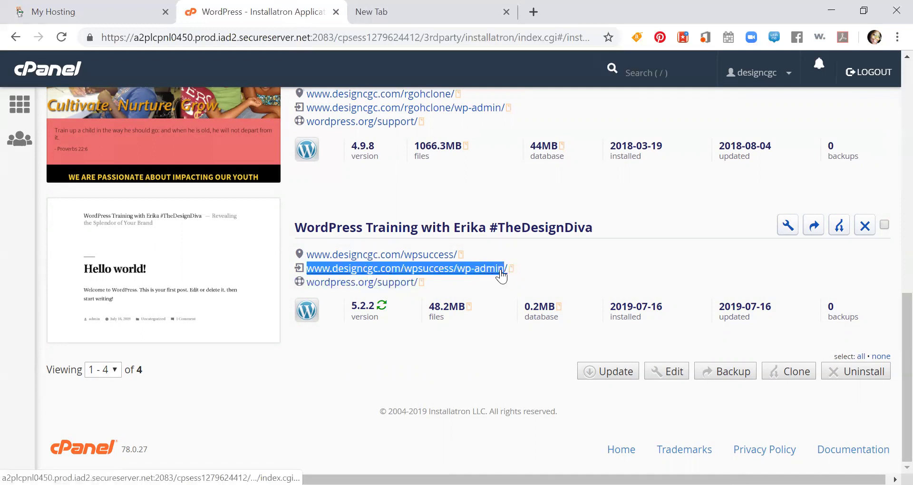
left_click(396, 10)
key("ctrl+v")
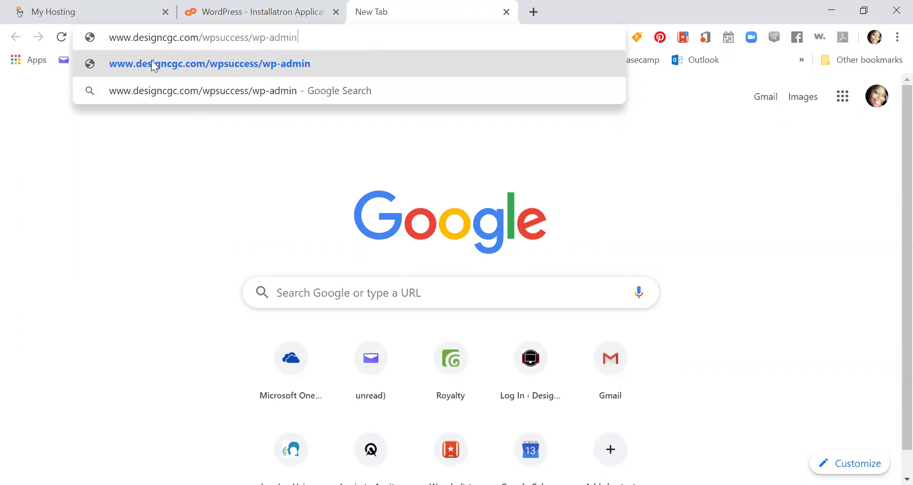
left_click(292, 71)
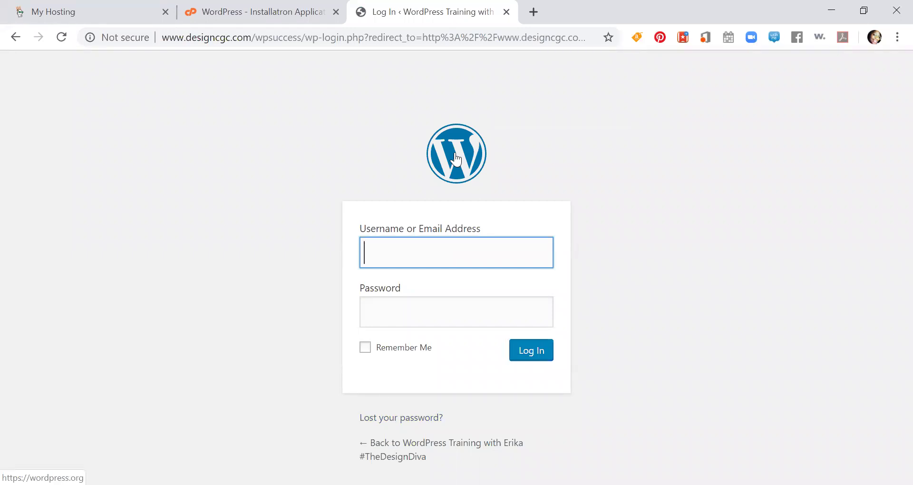
- Log in to the new site's WordPress admin with the administrator username and password
type("erikatneal")
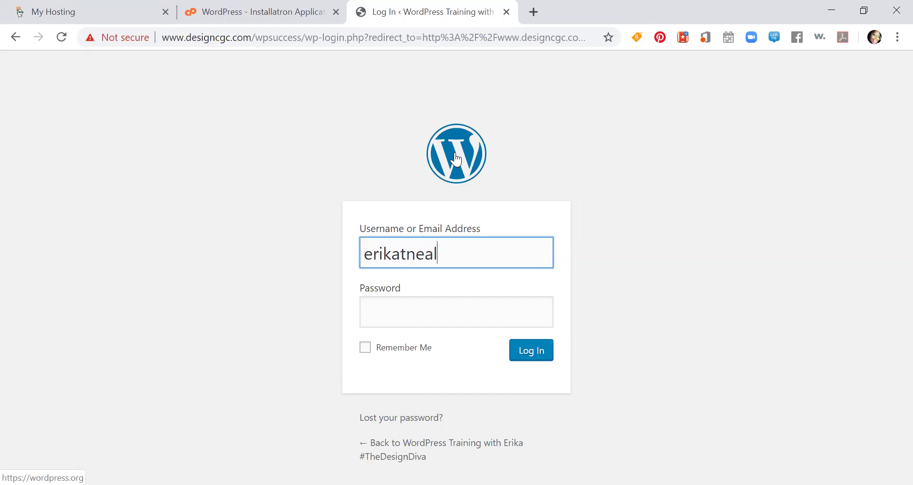
key("Tab")
type("••••••••••••••")
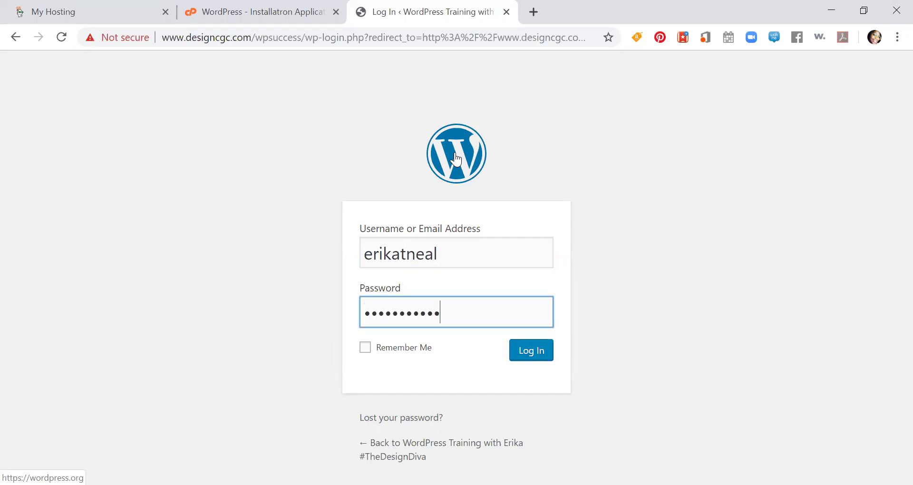
key("Return")
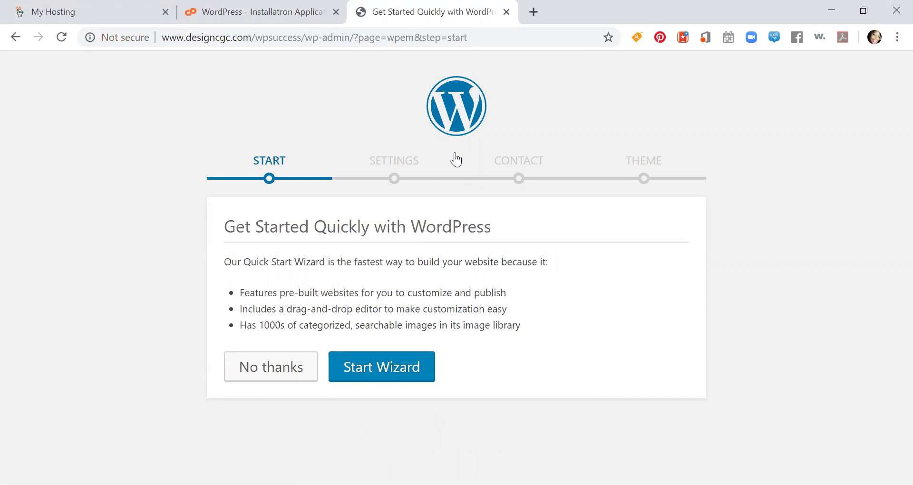
- Start the quick start wizard and choose Design / Art / Portfolio as the industry
left_click(417, 368)
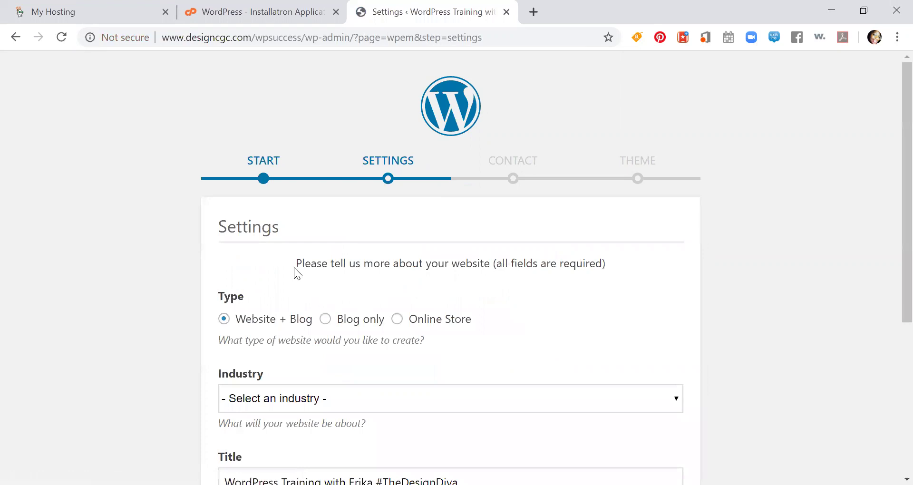
scroll(267, 268, "down", 1)
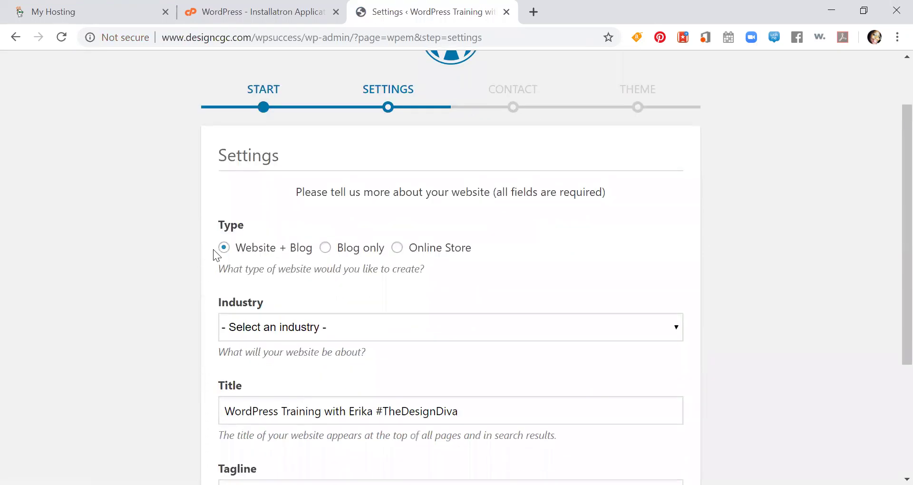
scroll(214, 249, "down", 1)
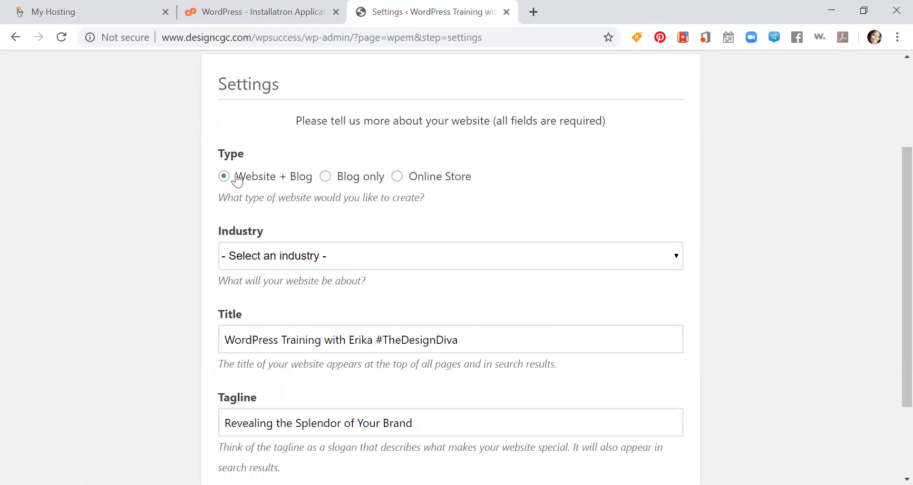
scroll(270, 190, "down", 1)
left_click(270, 188)
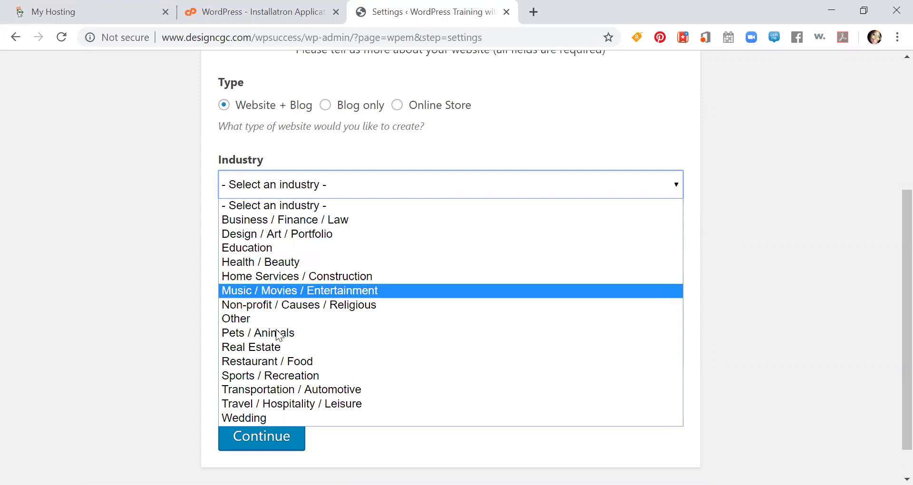
left_click(259, 235)
left_click(292, 270)
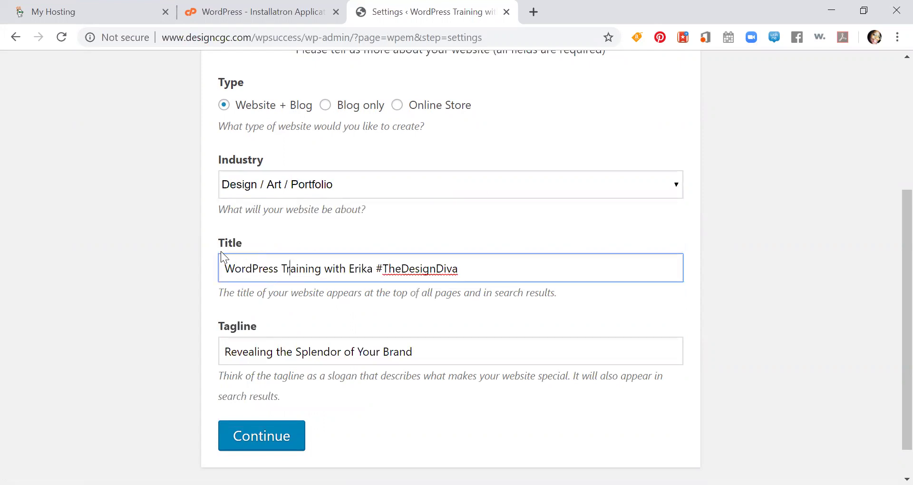
scroll(238, 224, "down", 1)
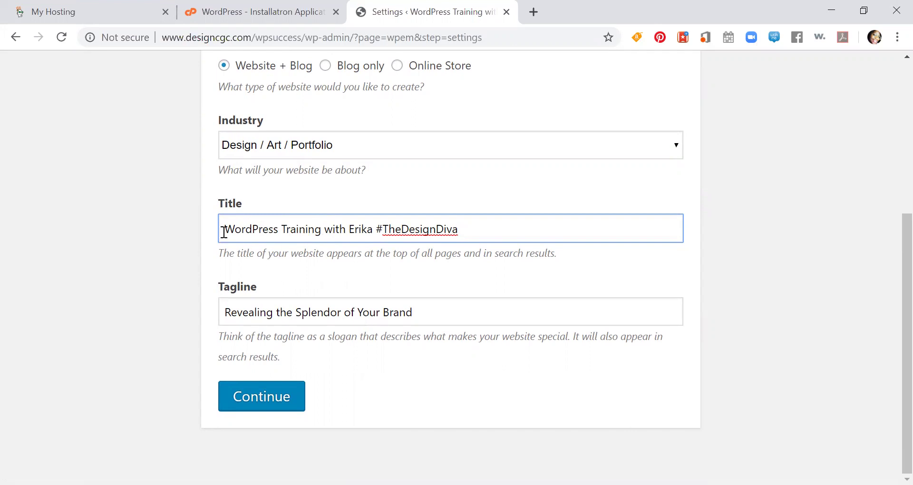
- On the contact step, leave contact and social profiles unchecked and continue
left_click(261, 400)
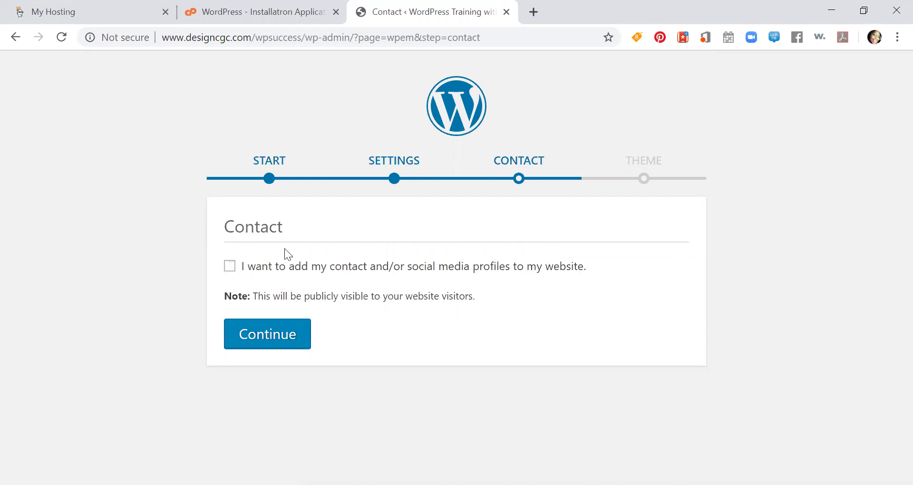
left_click(231, 268)
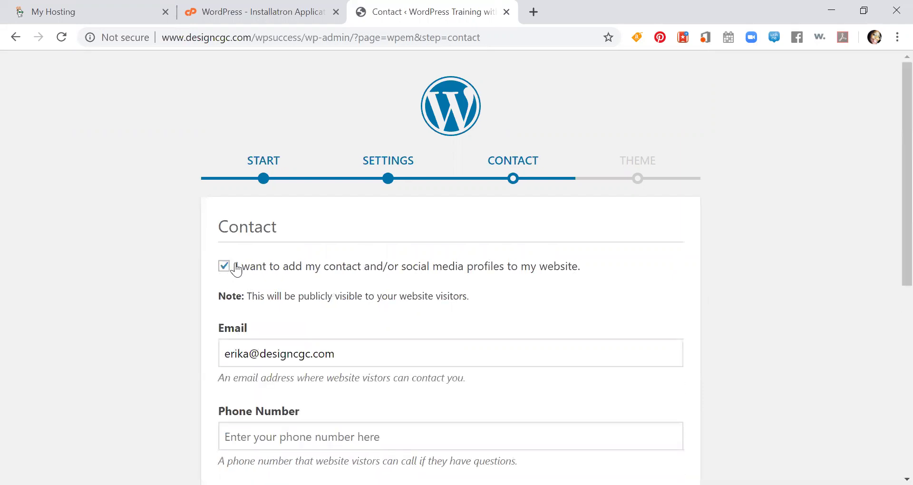
scroll(237, 266, "down", 1)
scroll(242, 257, "down", 6)
scroll(236, 261, "up", 6)
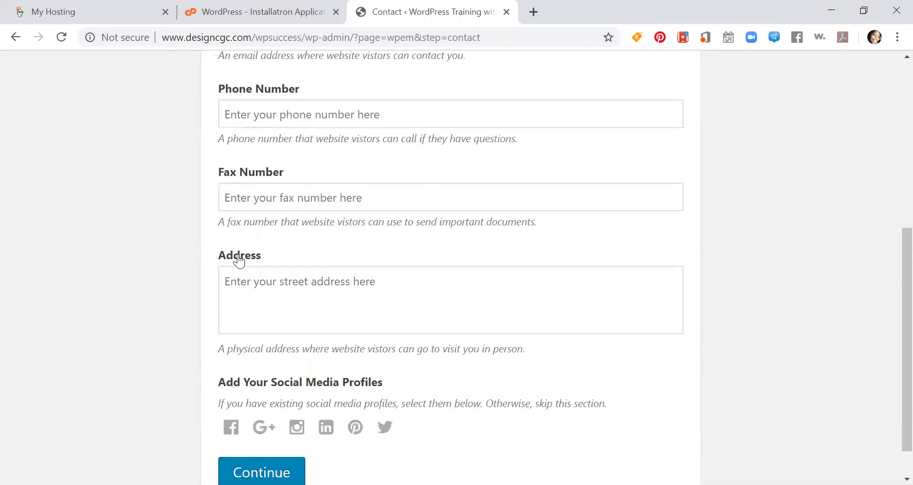
left_click(224, 190)
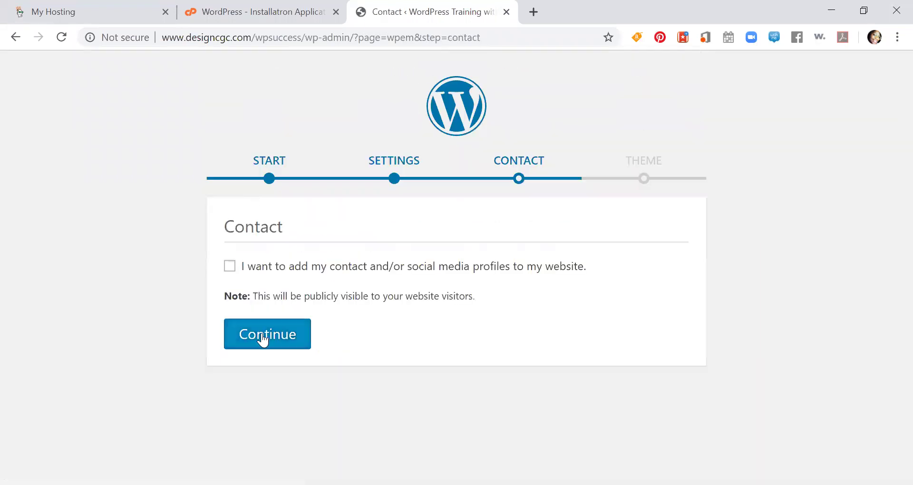
left_click(263, 341)
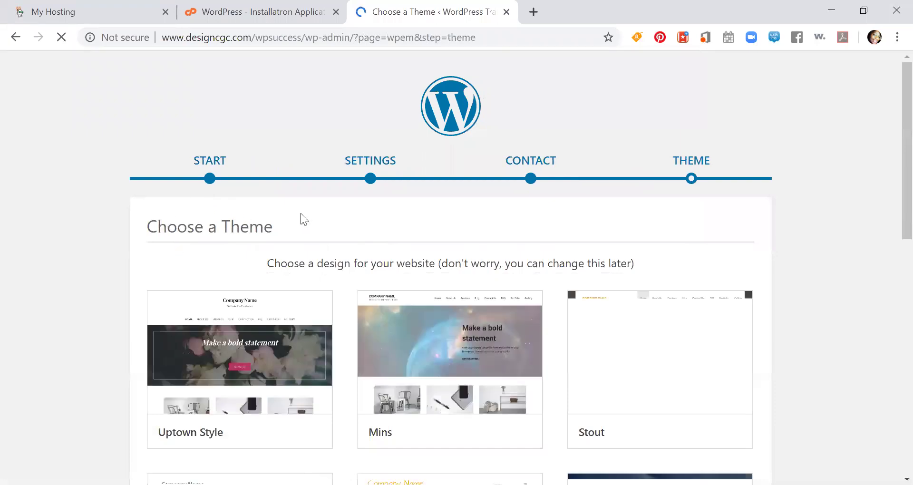
- Scroll through the theme designs and highlight the THEME step's subtitle text
scroll(191, 205, "down", 2)
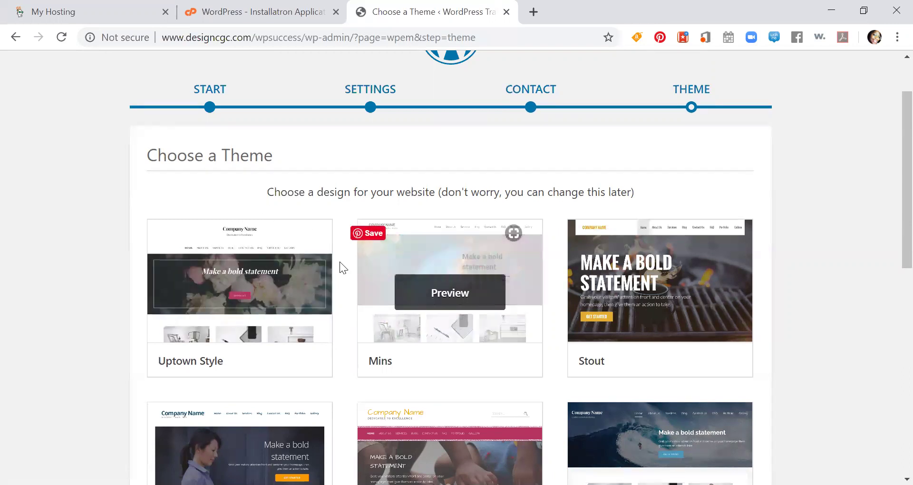
scroll(257, 261, "down", 3)
scroll(257, 262, "down", 7)
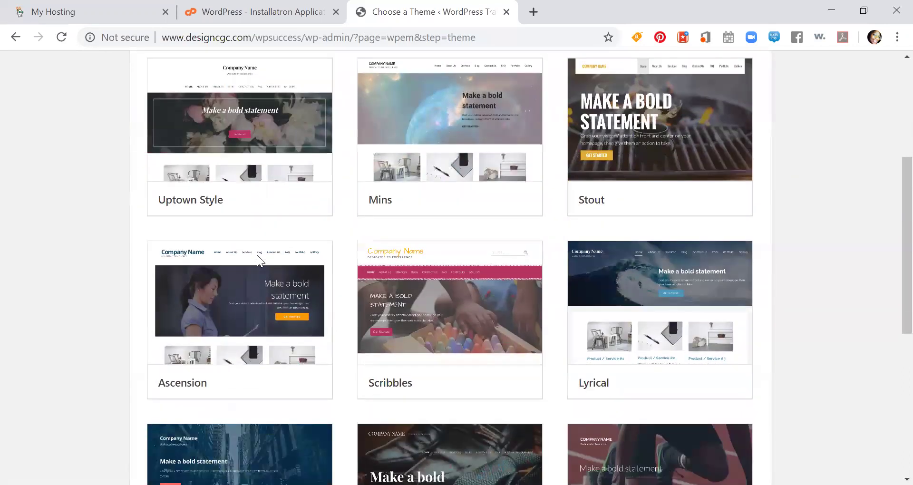
scroll(257, 261, "down", 1)
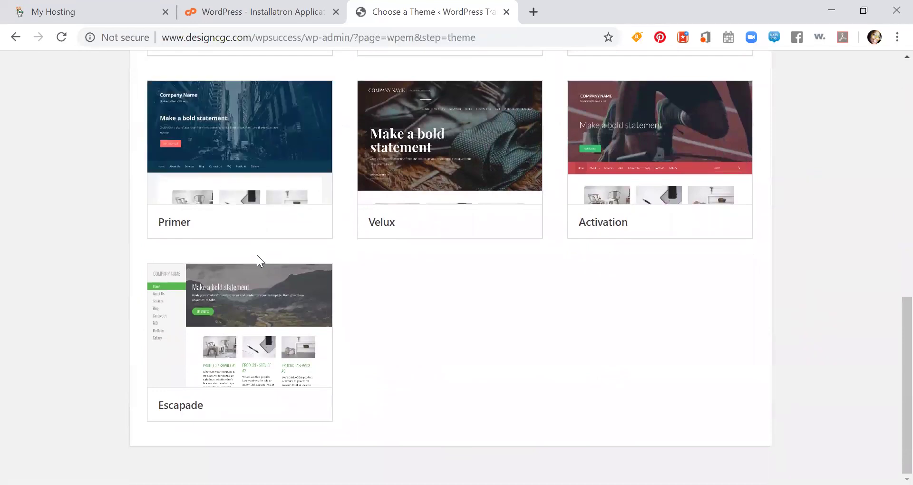
scroll(257, 261, "up", 10)
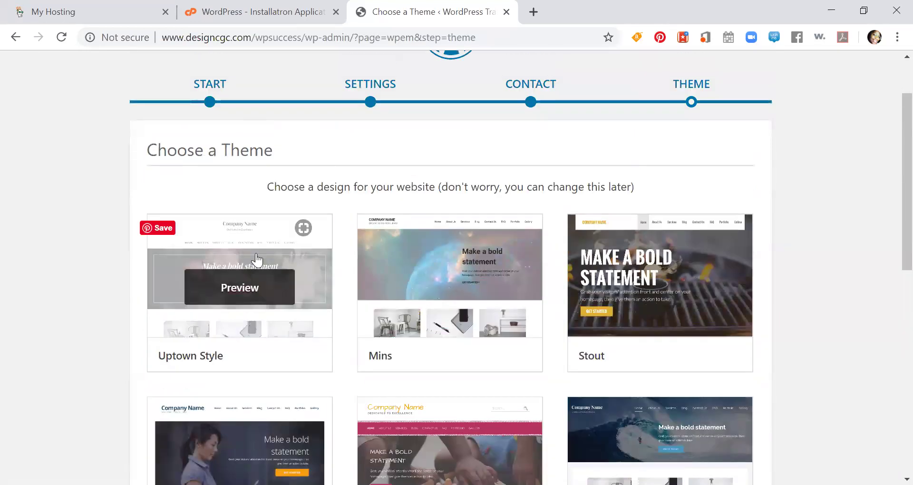
left_click_drag(271, 188, 637, 196)
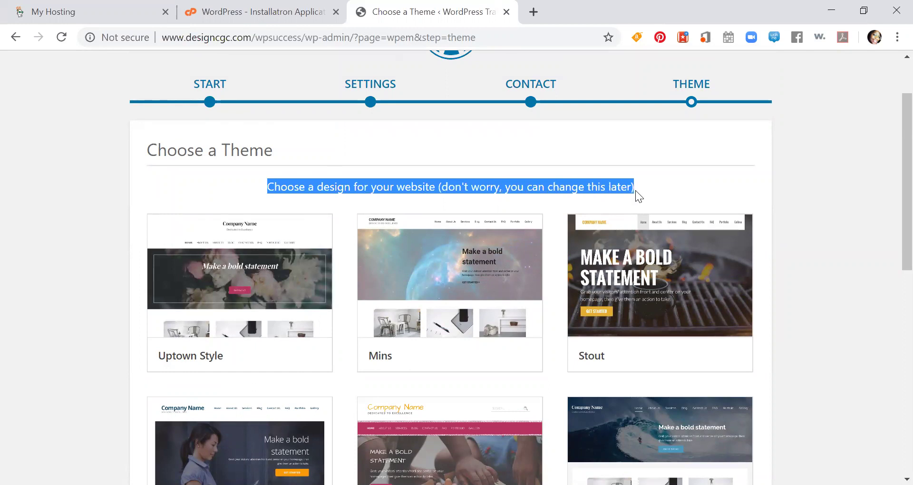
left_click(577, 186)
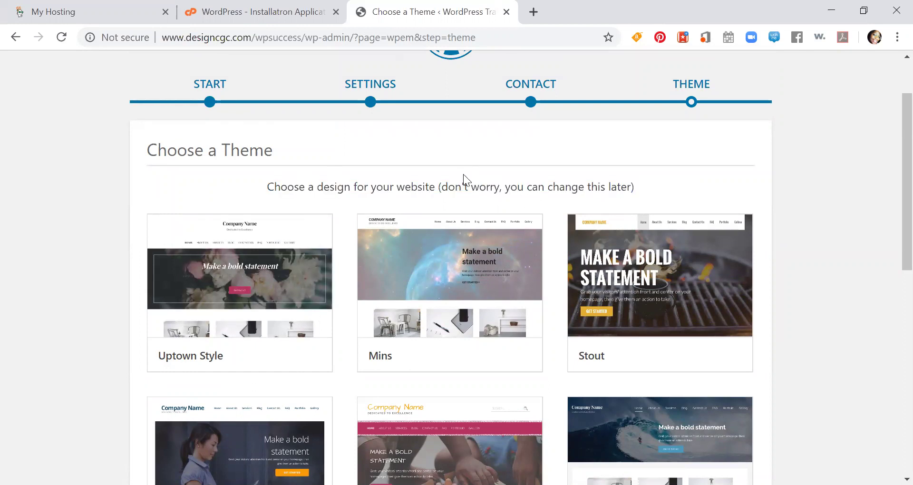
- Open a customizable preview of the Stout theme
scroll(461, 176, "down", 3)
mouse_move(240, 149)
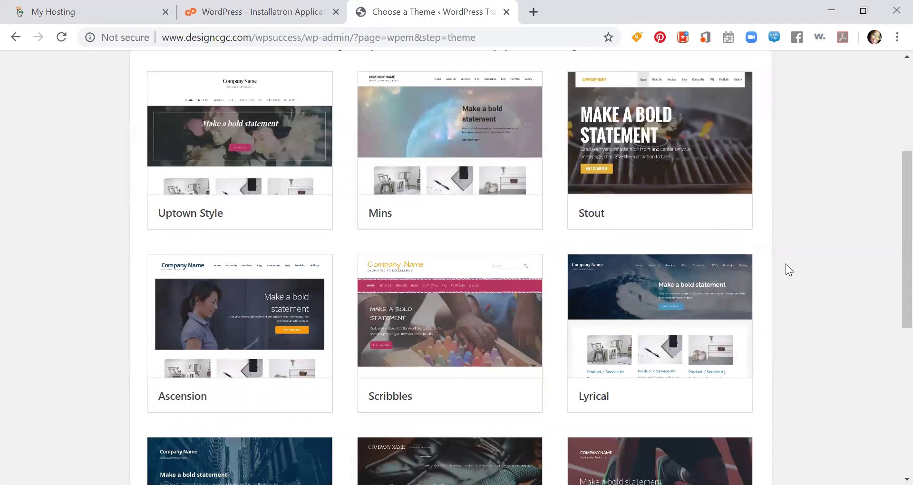
mouse_move(683, 153)
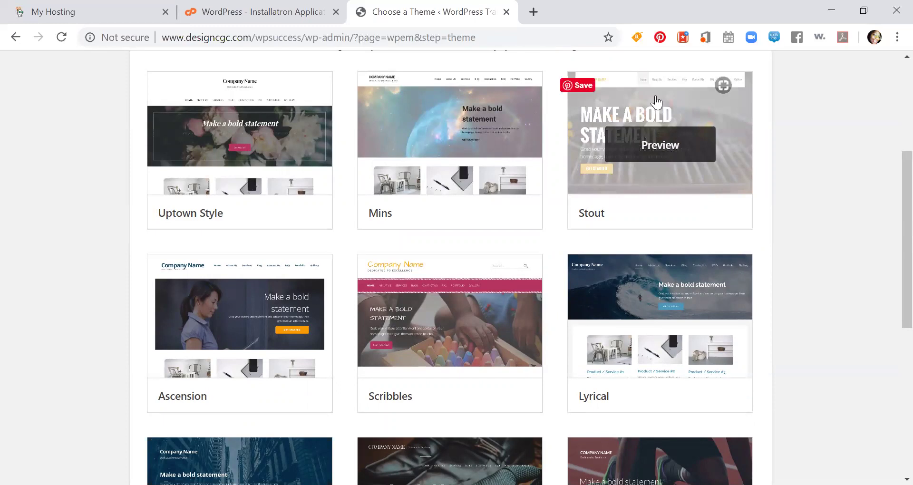
scroll(661, 190, "up", 1)
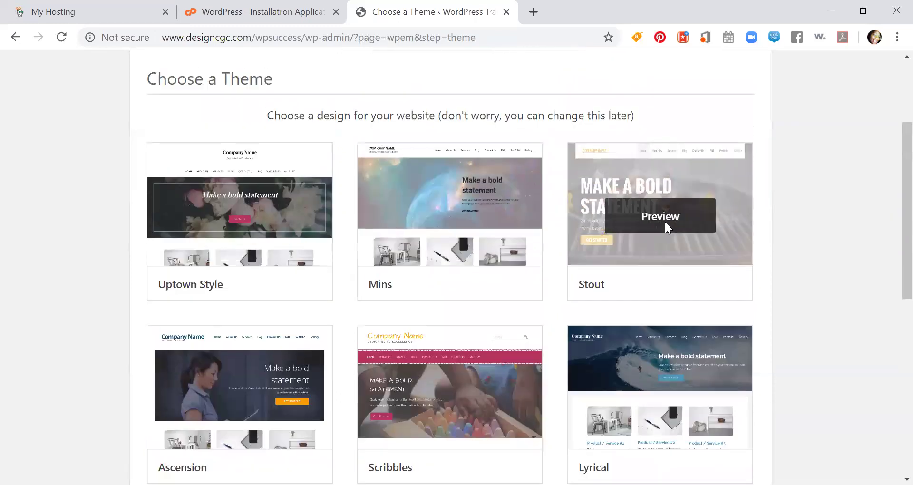
left_click(663, 221)
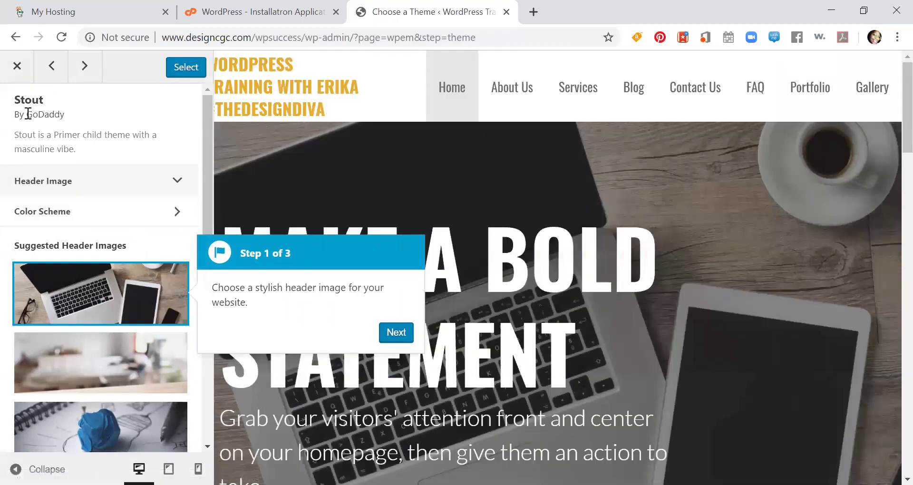
- Use the blurred second suggested image as the Stout header, expand Color Scheme, and advance the tour
scroll(130, 307, "down", 1)
left_click(122, 300)
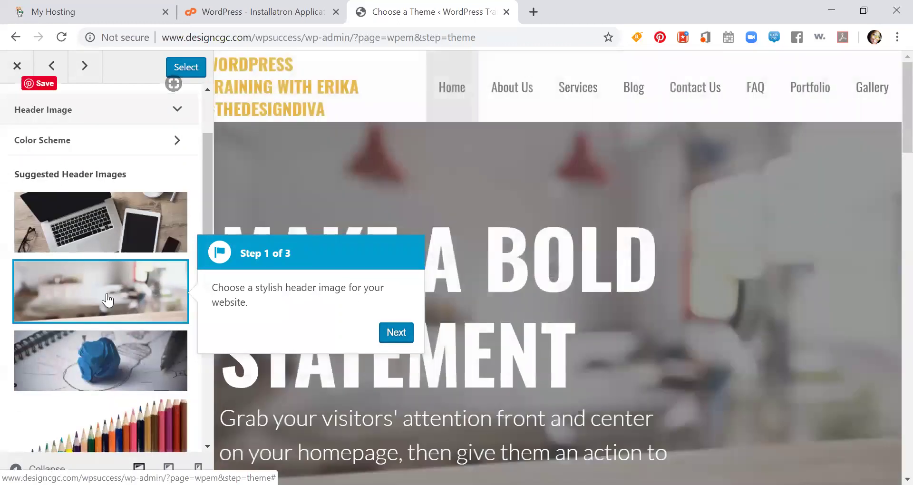
left_click(131, 144)
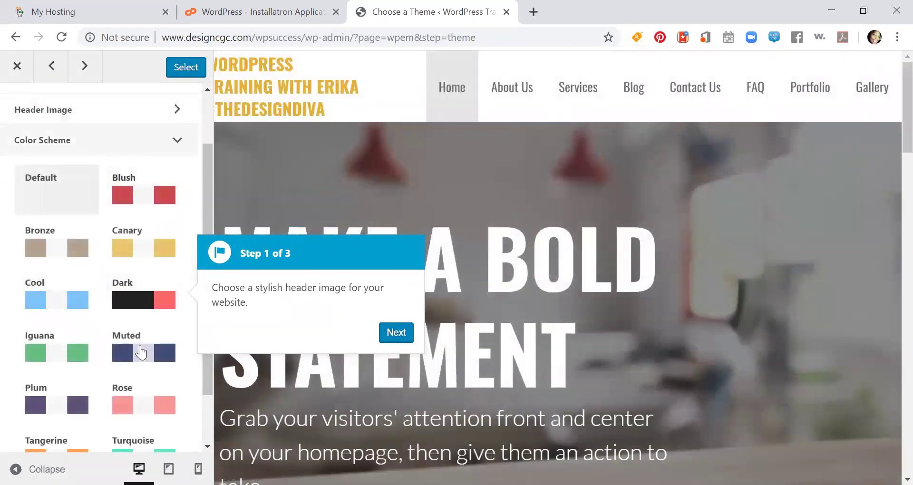
scroll(100, 306, "down", 2)
scroll(98, 302, "up", 3)
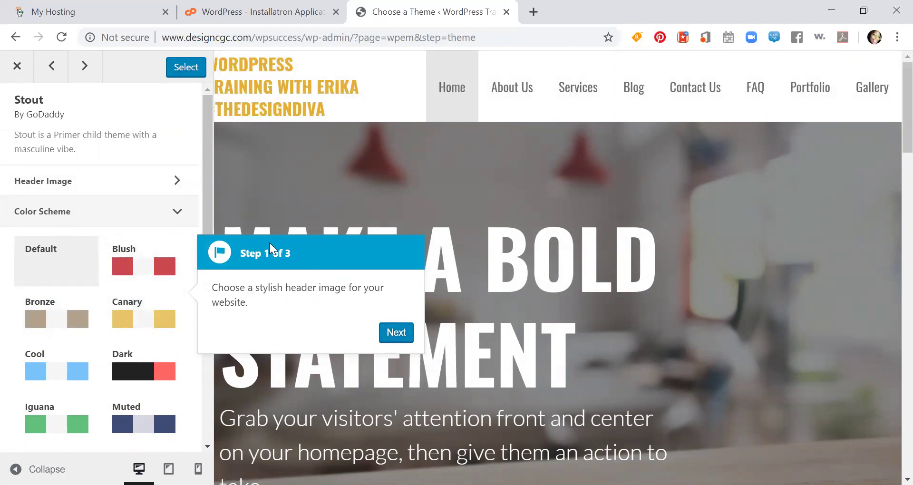
left_click(403, 332)
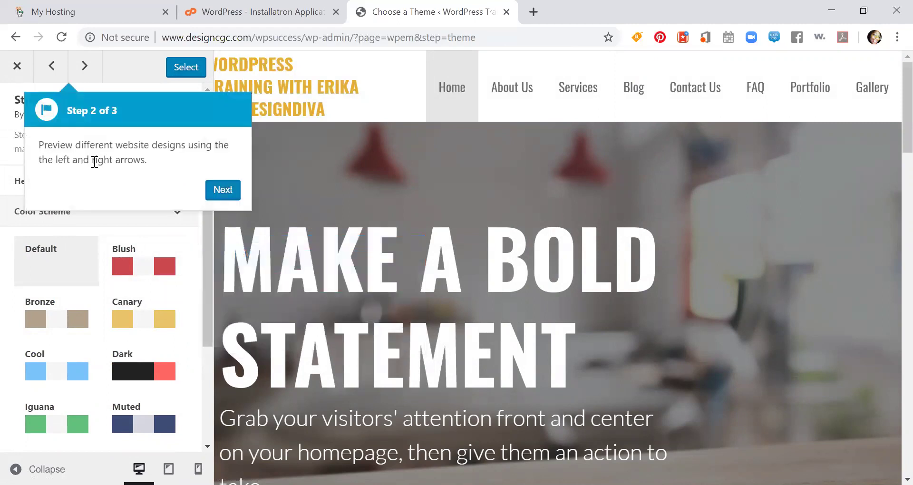
- Step through the guided tour to its last popup and close it
left_click(219, 193)
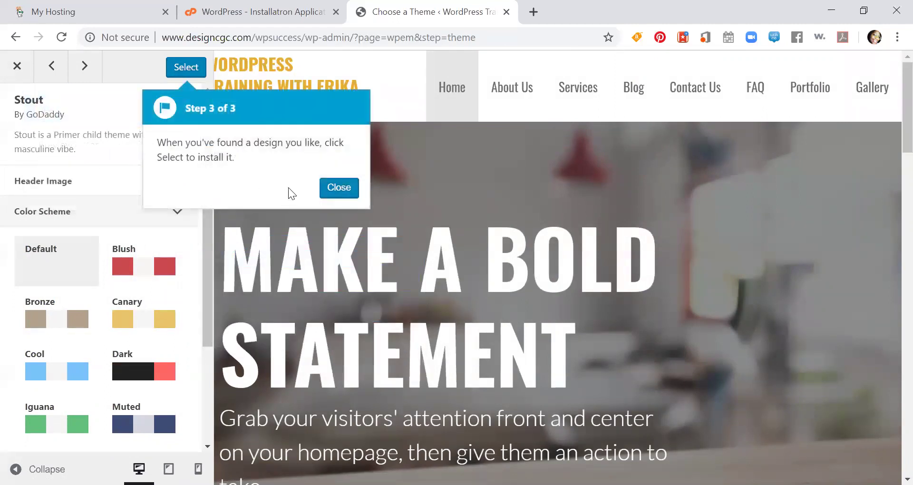
left_click(334, 189)
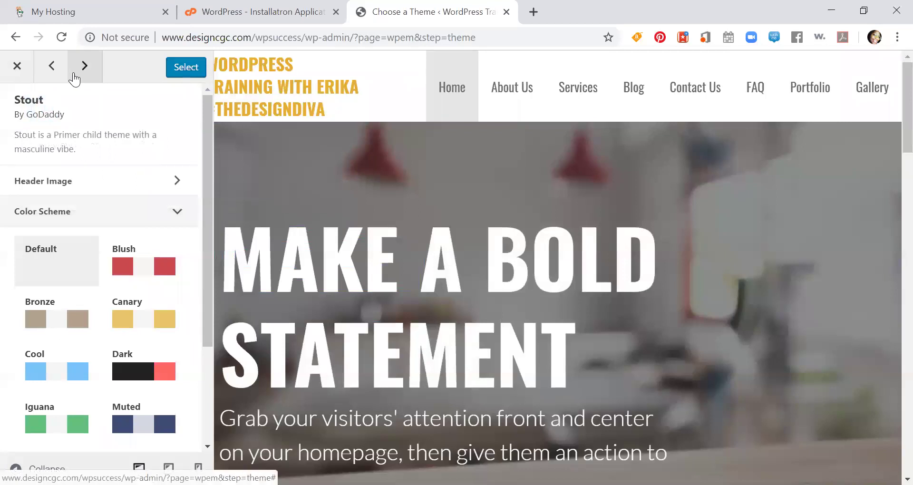
scroll(341, 183, "down", 13)
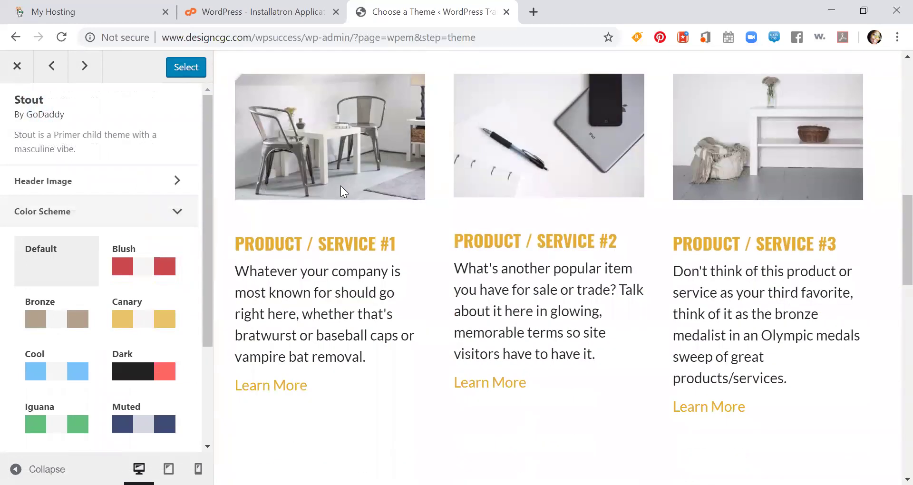
scroll(340, 186, "up", 13)
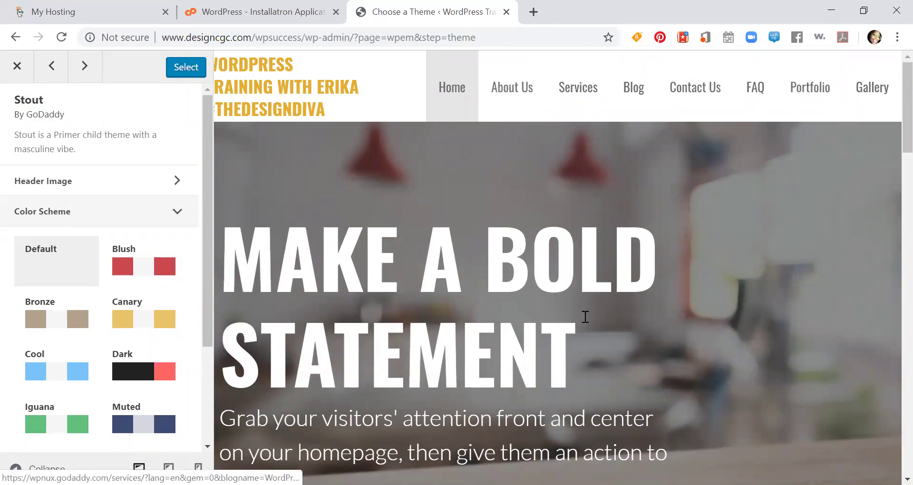
- Apply the Rose colour scheme to the Stout preview, turning the site title pink
scroll(583, 283, "down", 3)
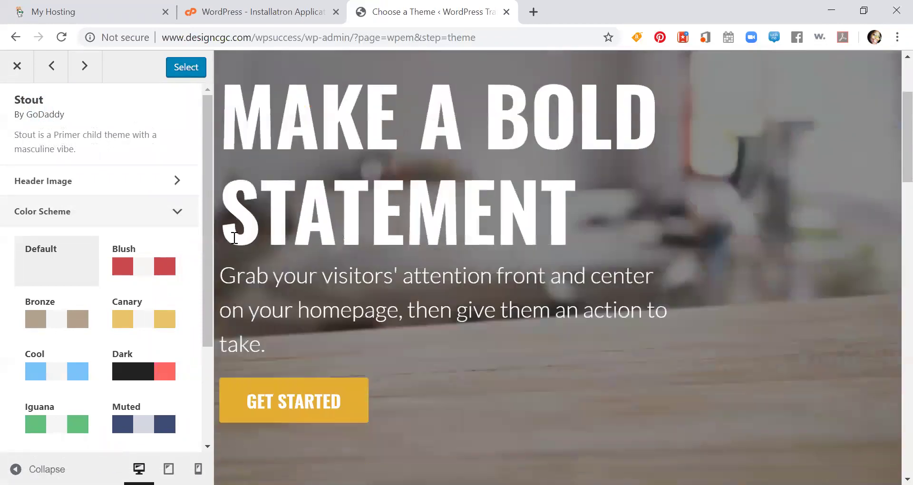
scroll(192, 316, "down", 2)
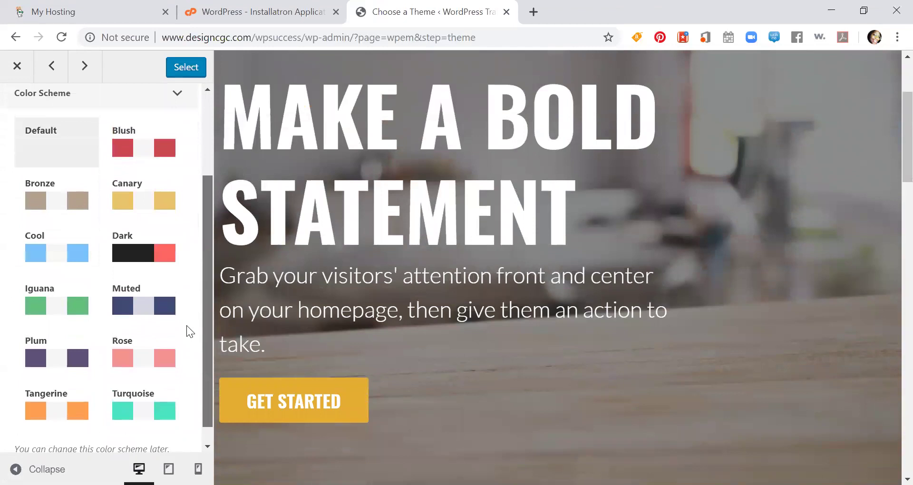
left_click(145, 373)
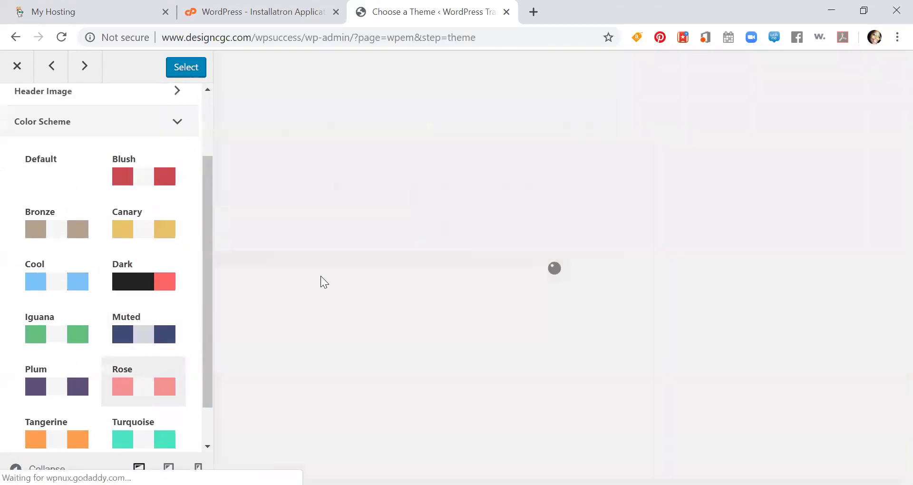
scroll(87, 232, "up", 2)
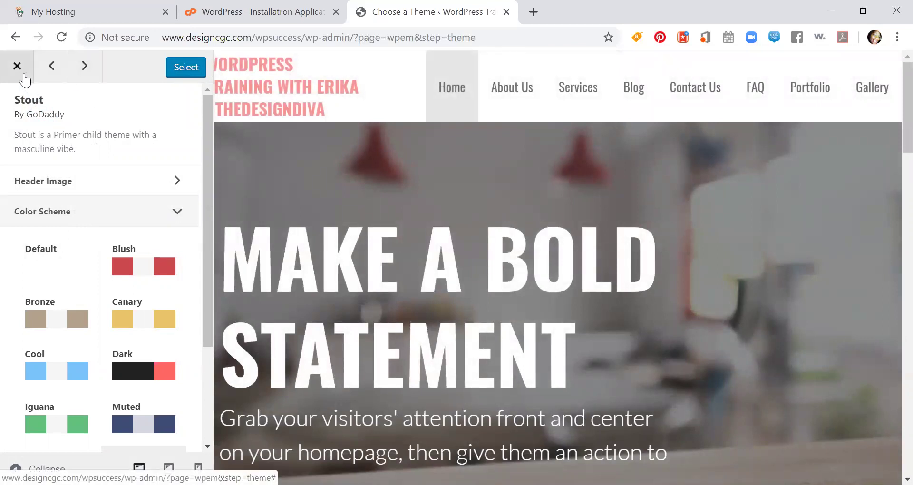
- Go from the Ascension preview back to Stout and apply the Dark colour scheme
left_click(85, 70)
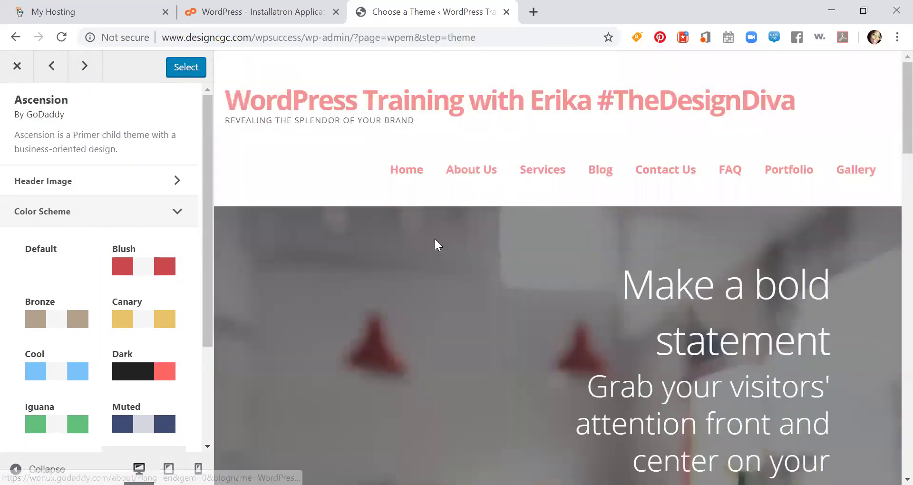
scroll(430, 236, "down", 5)
scroll(426, 235, "down", 5)
scroll(412, 230, "up", 10)
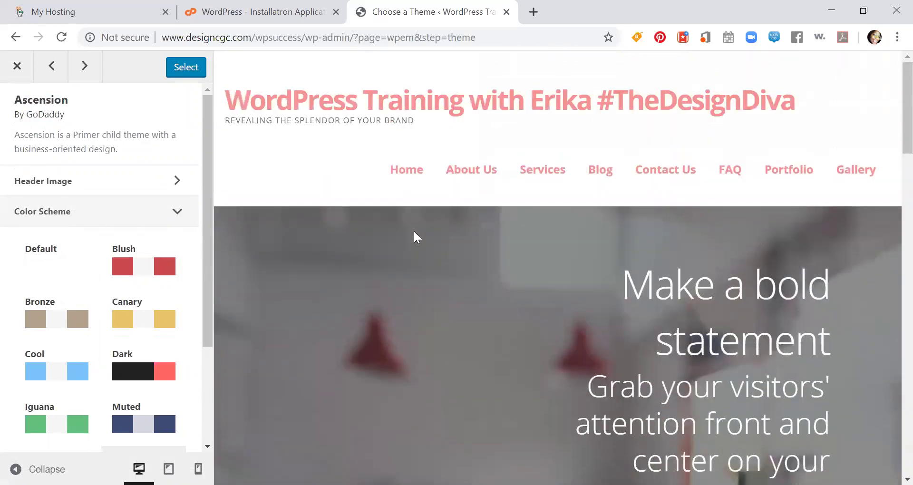
left_click(52, 71)
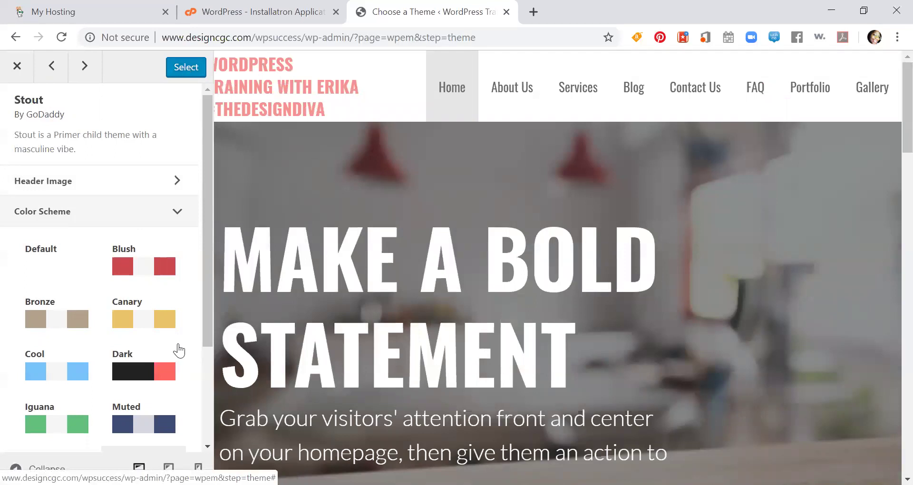
left_click(160, 366)
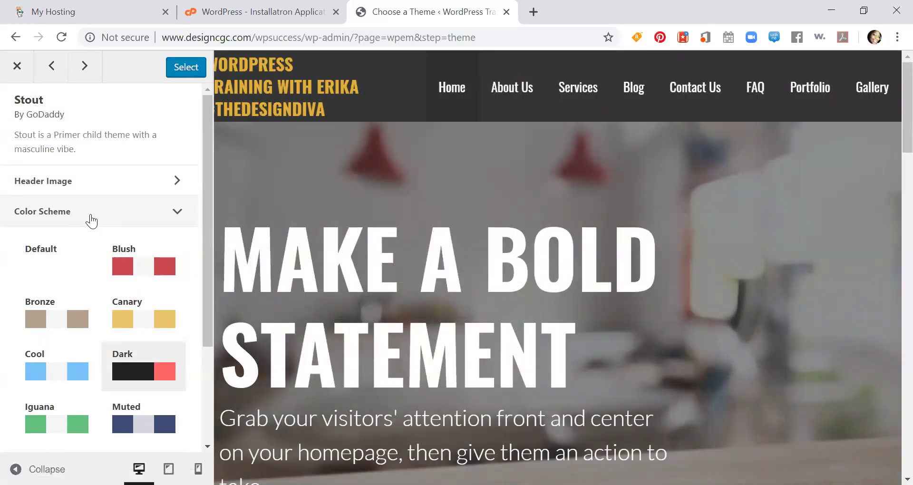
- Expand Header Image, load more choices, and try the CREATE picture as the header
left_click(146, 174)
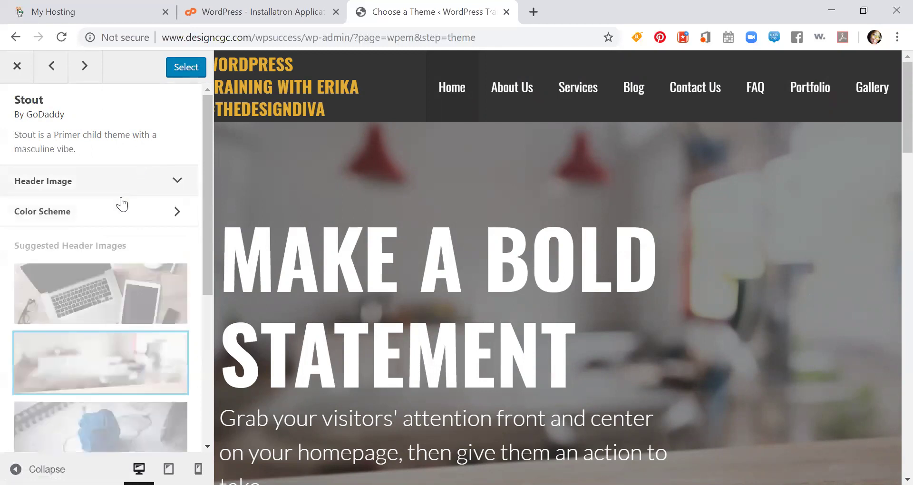
scroll(95, 295, "down", 5)
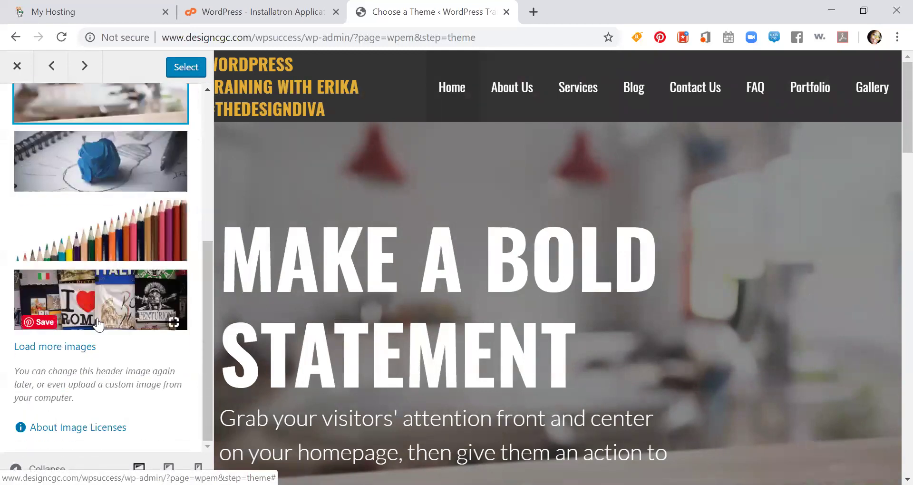
left_click(54, 348)
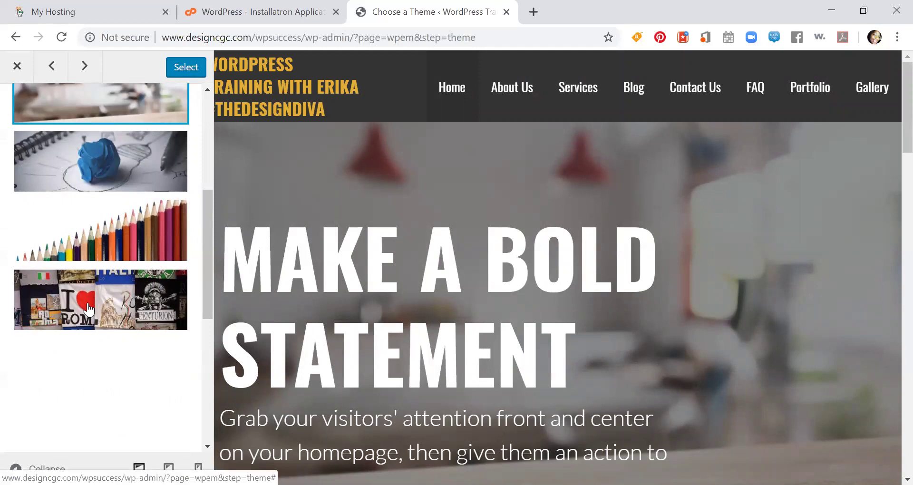
scroll(87, 297, "down", 3)
scroll(86, 298, "down", 4)
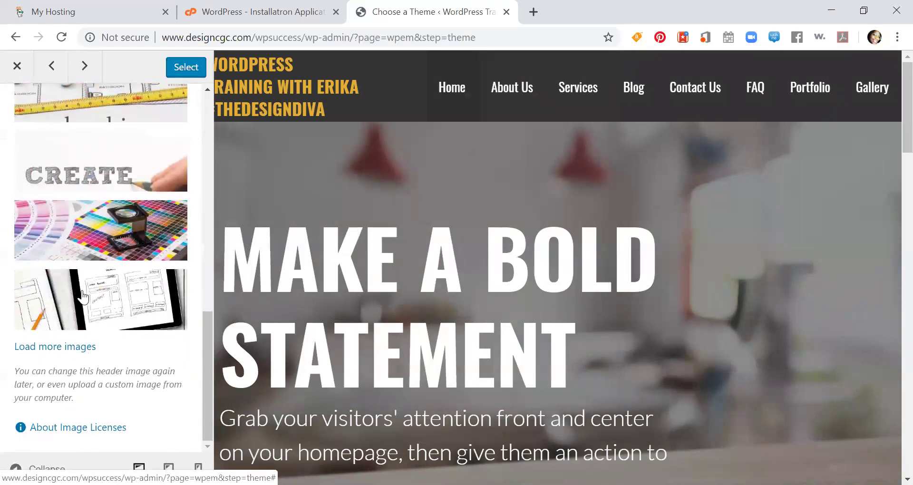
left_click(107, 165)
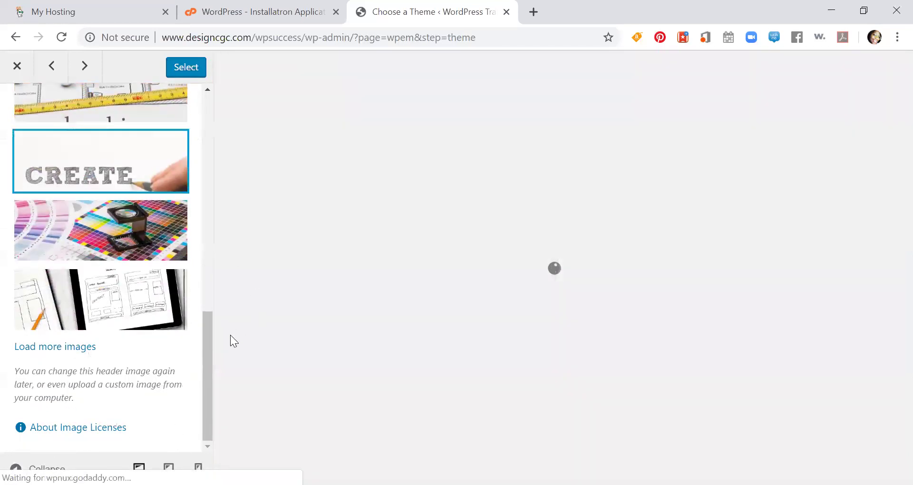
scroll(105, 288, "up", 7)
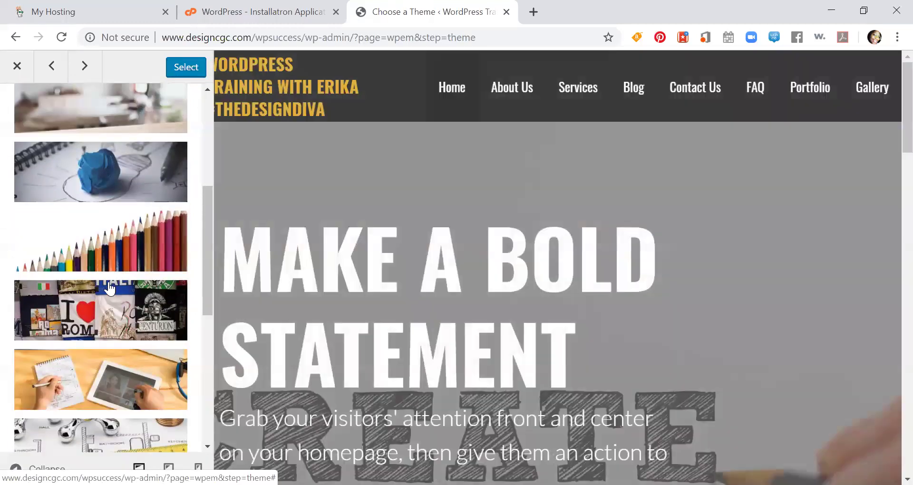
scroll(104, 287, "down", 7)
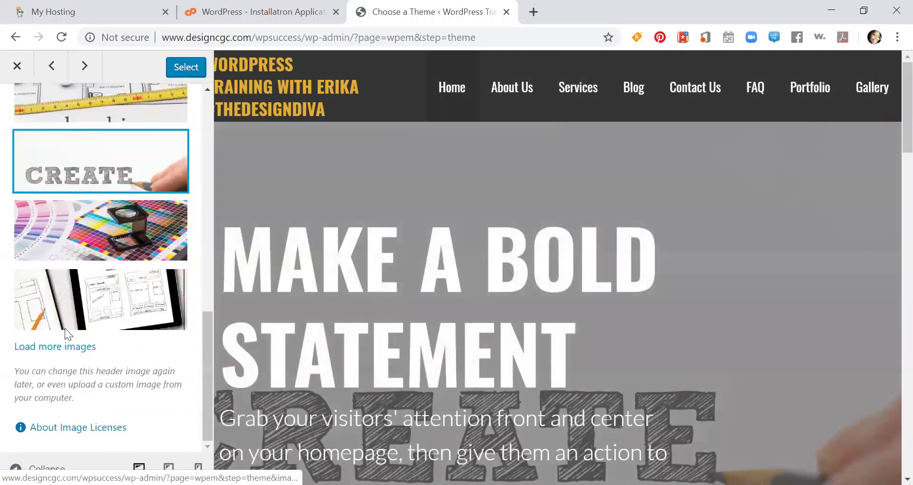
- Load further header images and set the laptop photo-editing picture as the header
left_click(74, 350)
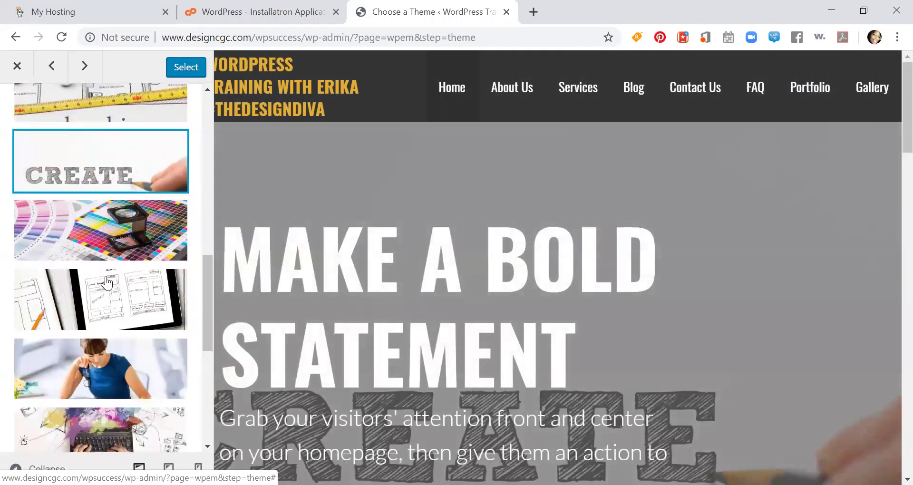
scroll(103, 275, "down", 5)
scroll(103, 273, "down", 3)
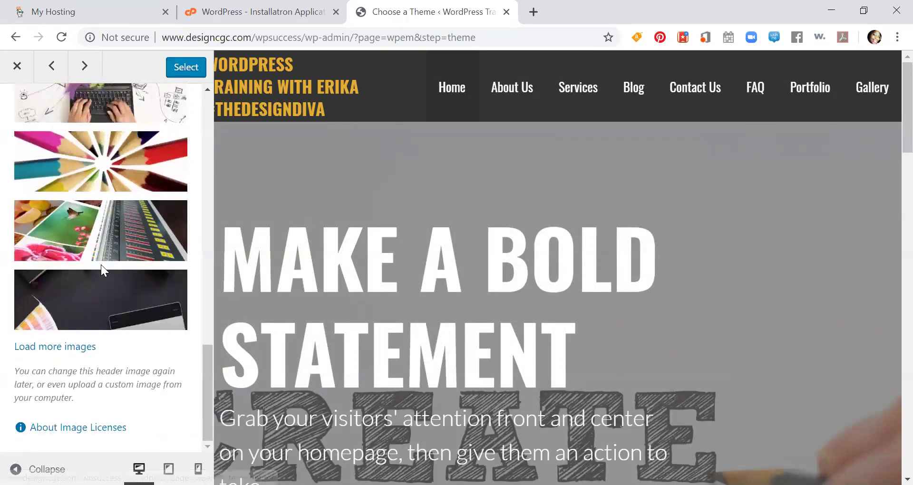
scroll(96, 305, "up", 2)
scroll(84, 330, "down", 2)
left_click(76, 350)
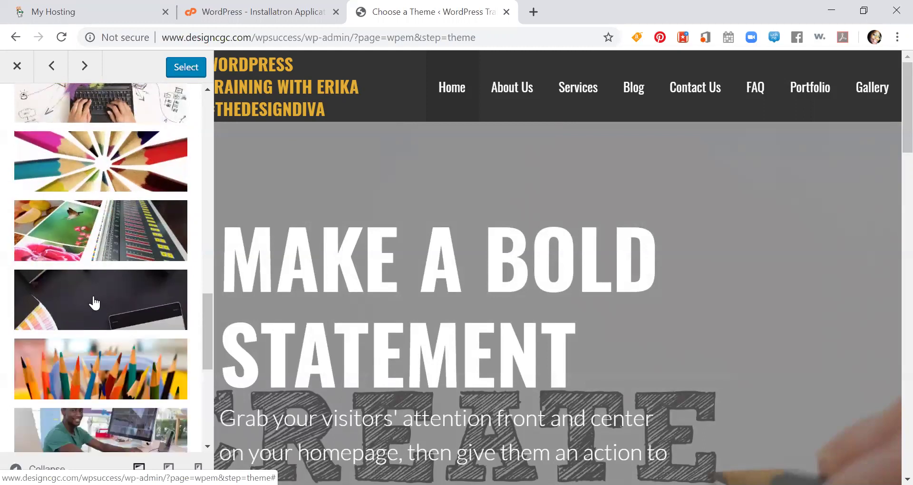
scroll(91, 295, "down", 5)
scroll(89, 298, "down", 2)
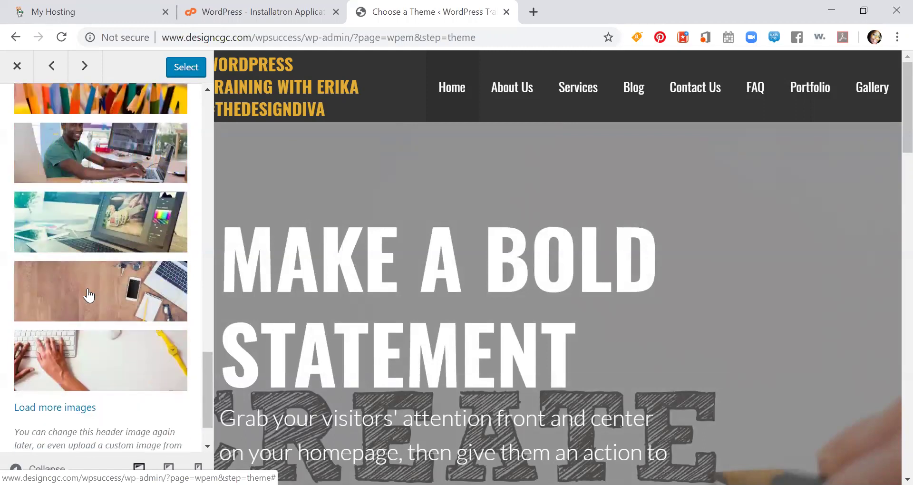
left_click(106, 241)
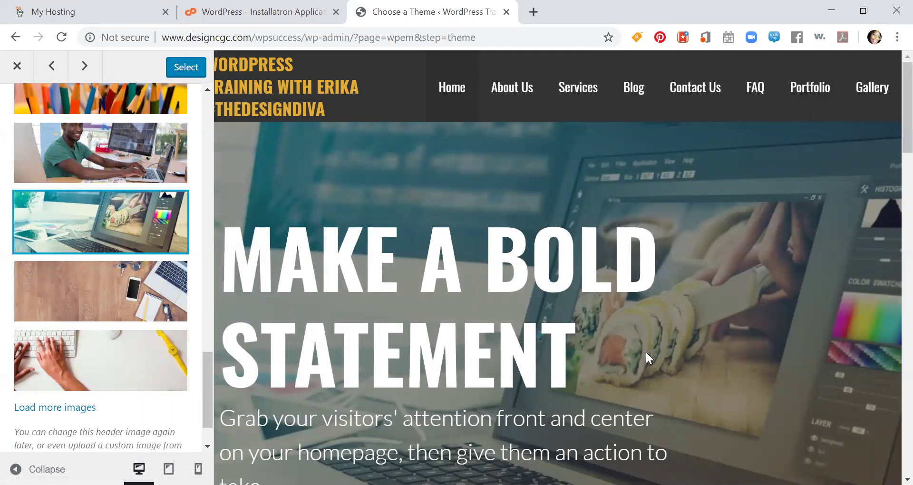
scroll(286, 257, "down", 3)
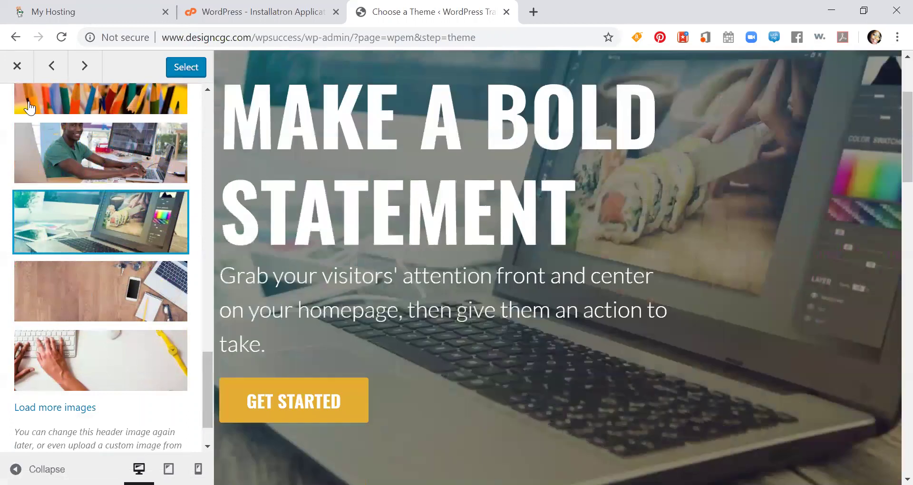
scroll(95, 152, "up", 5)
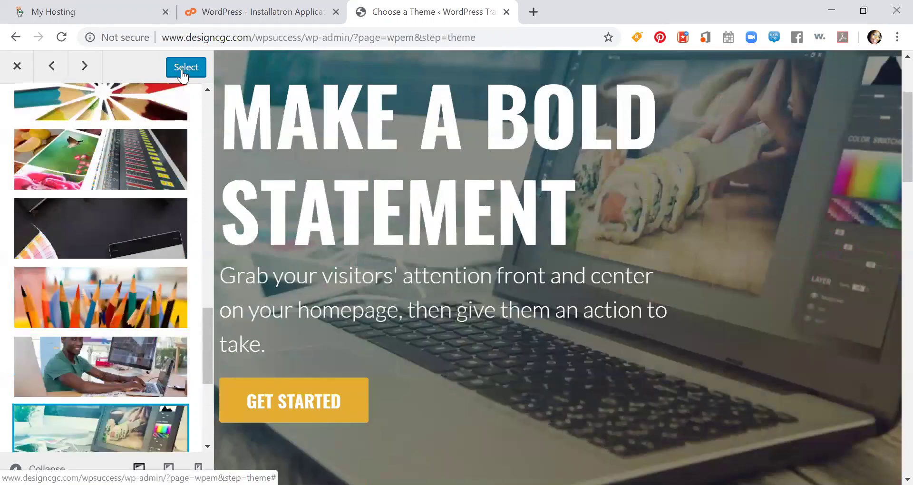
- Install Stout as the active theme with the chosen Dark scheme and laptop header
left_click(182, 71)
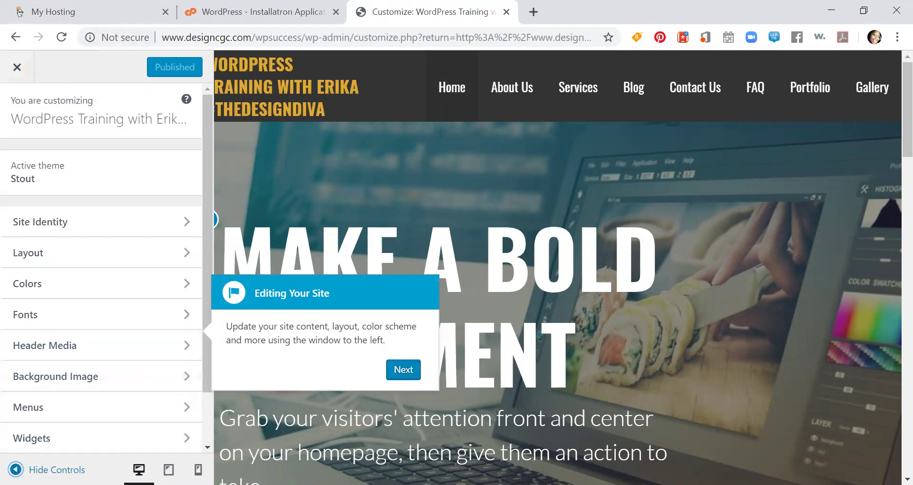
- Hide the Customizer controls to view the site preview at full width
left_click(15, 469)
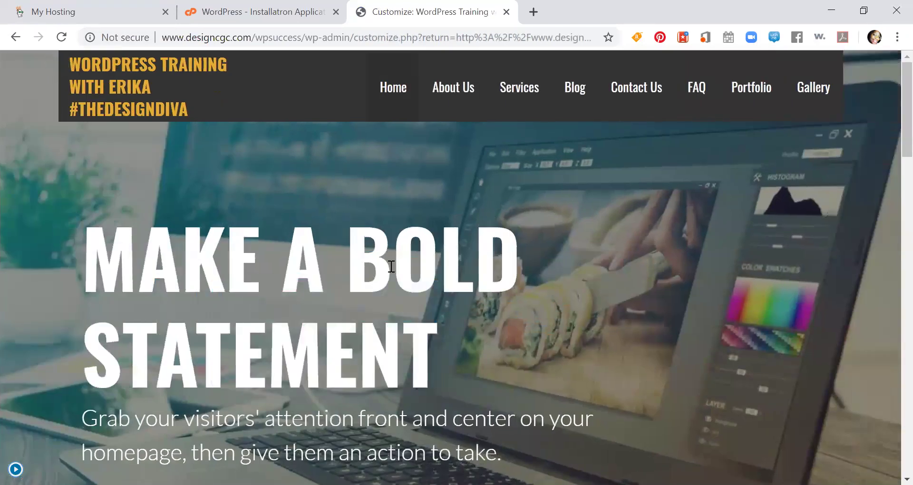
scroll(392, 268, "down", 2)
scroll(390, 269, "down", 5)
scroll(389, 269, "up", 7)
left_click(281, 41)
left_click(305, 37)
left_click_drag(304, 37, 156, 38)
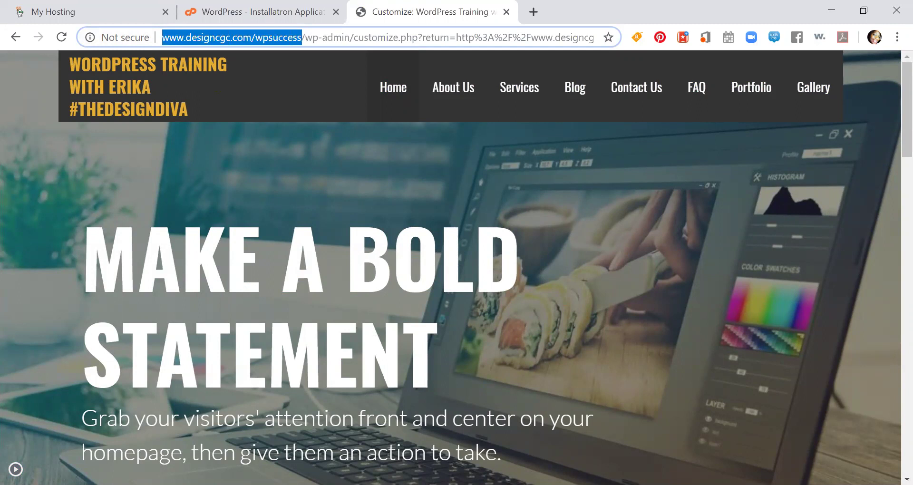
- Copy the site's base address and switch over to Microsoft Edge
key("alt+Tab")
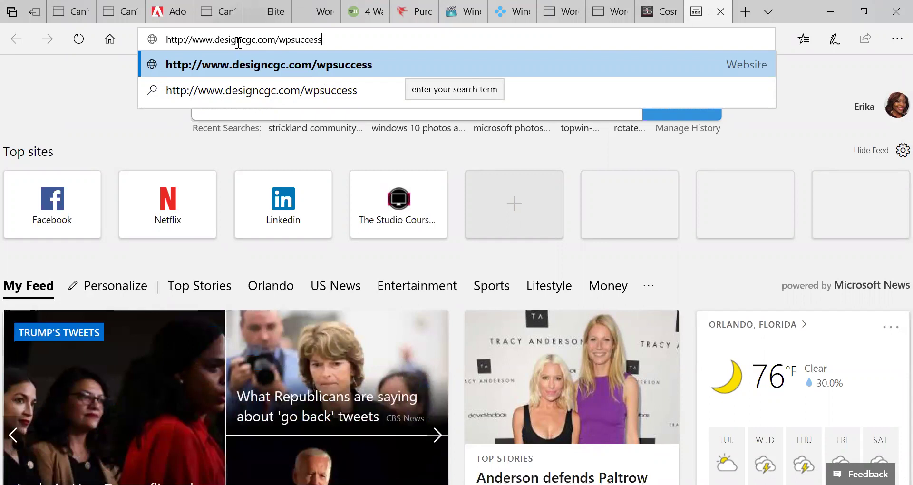
key("Return")
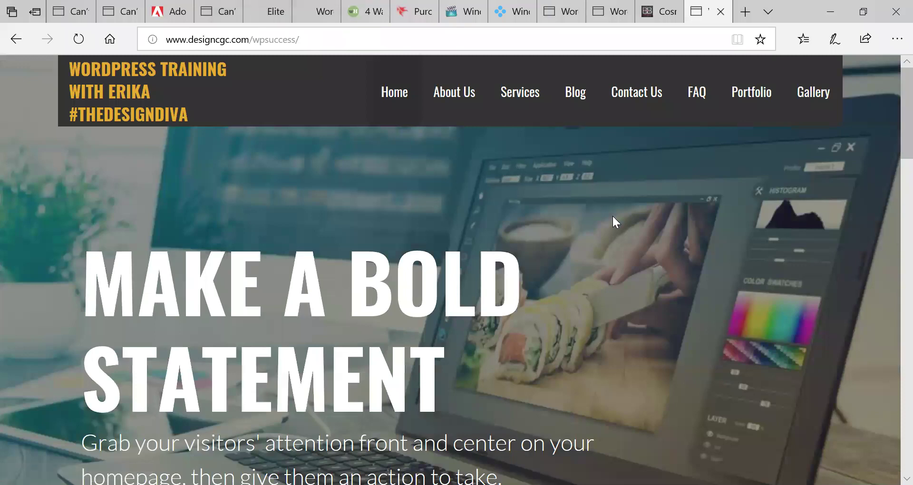
scroll(654, 265, "down", 15)
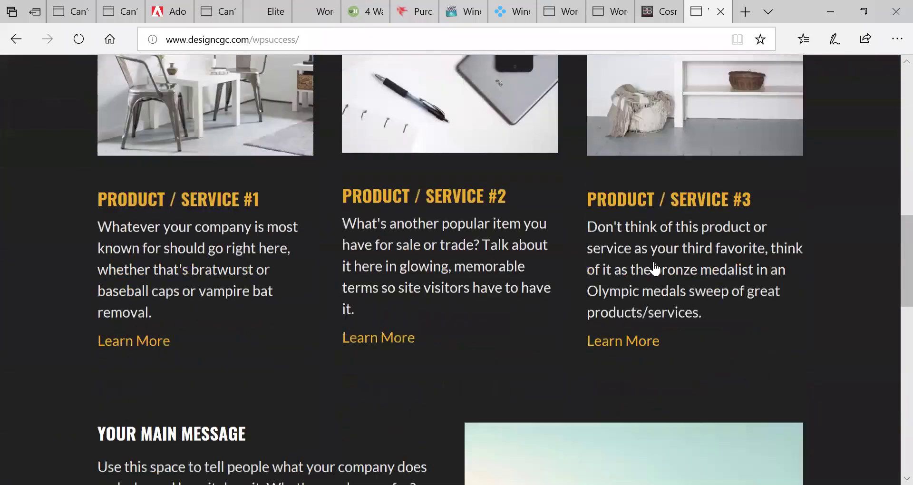
scroll(654, 269, "down", 6)
scroll(654, 269, "up", 20)
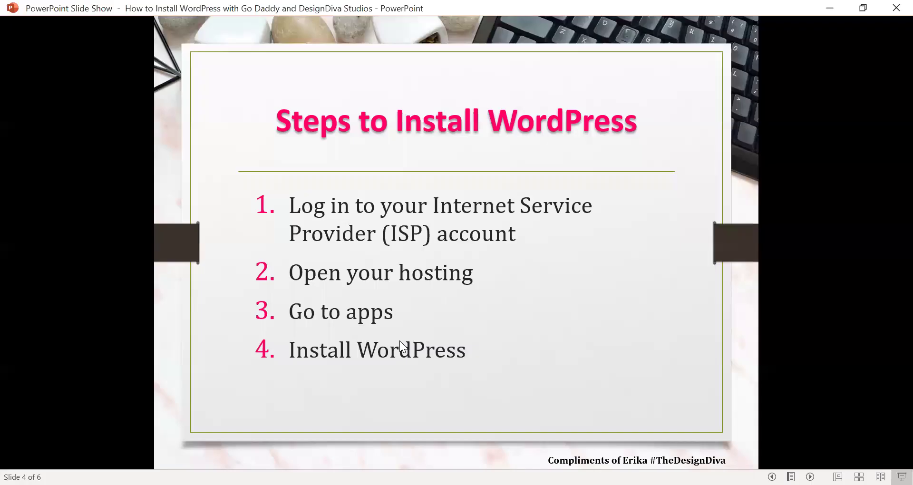
- Show the slide show and advance to slide 6, 'CONNECT WITH ME'
left_click(401, 340)
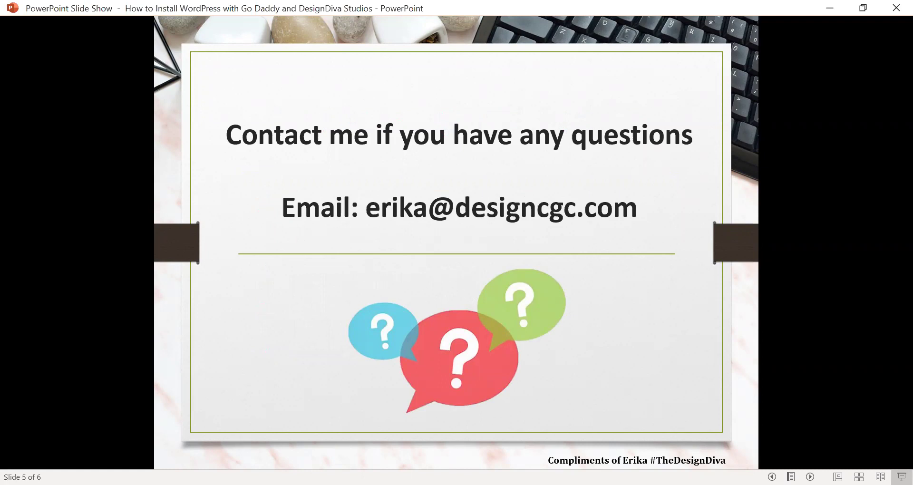
key("Right")
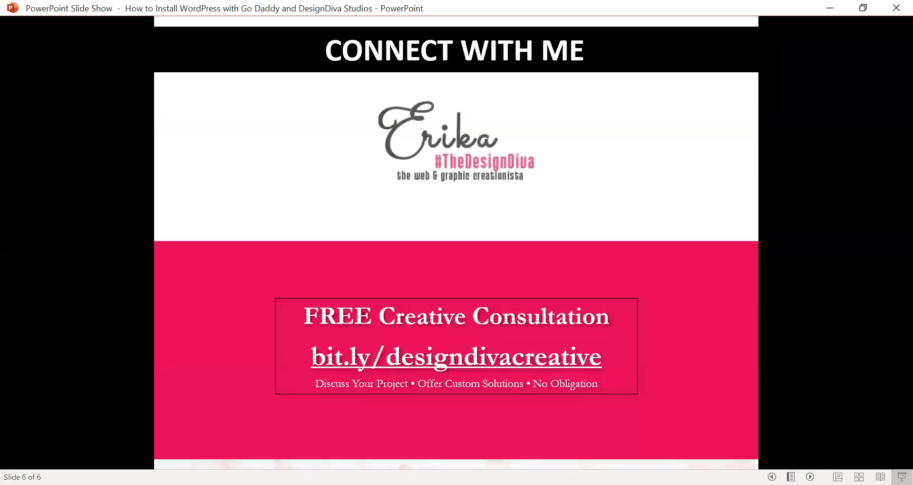